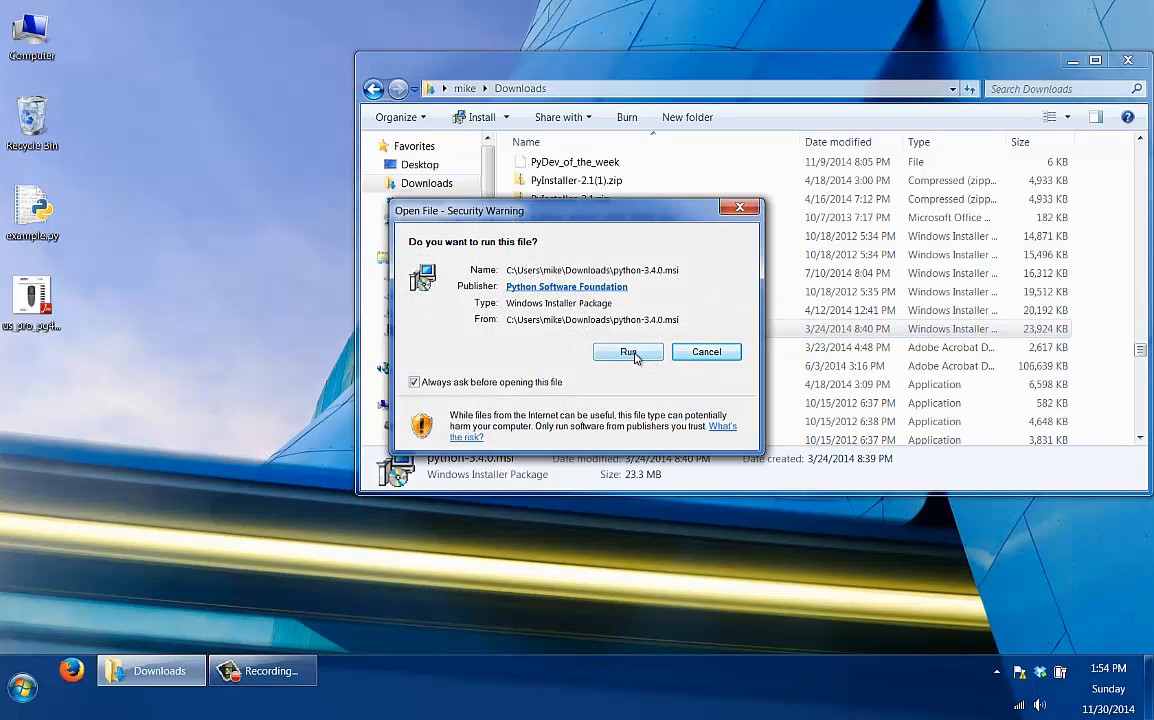
- Run the Python 3.4.0 installer for all users with destination C:\Python34\, allowing existing files to be overwritten
{"action": "left_click", "coordinate": [628, 352]}
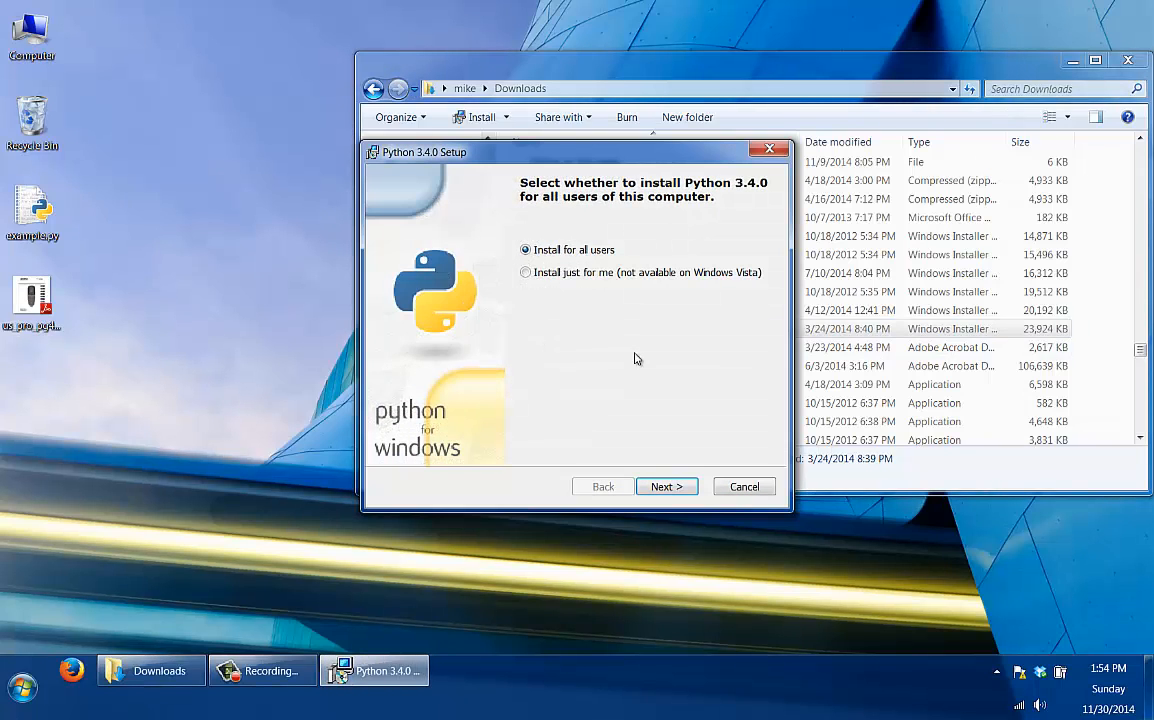
{"action": "left_click", "coordinate": [676, 488]}
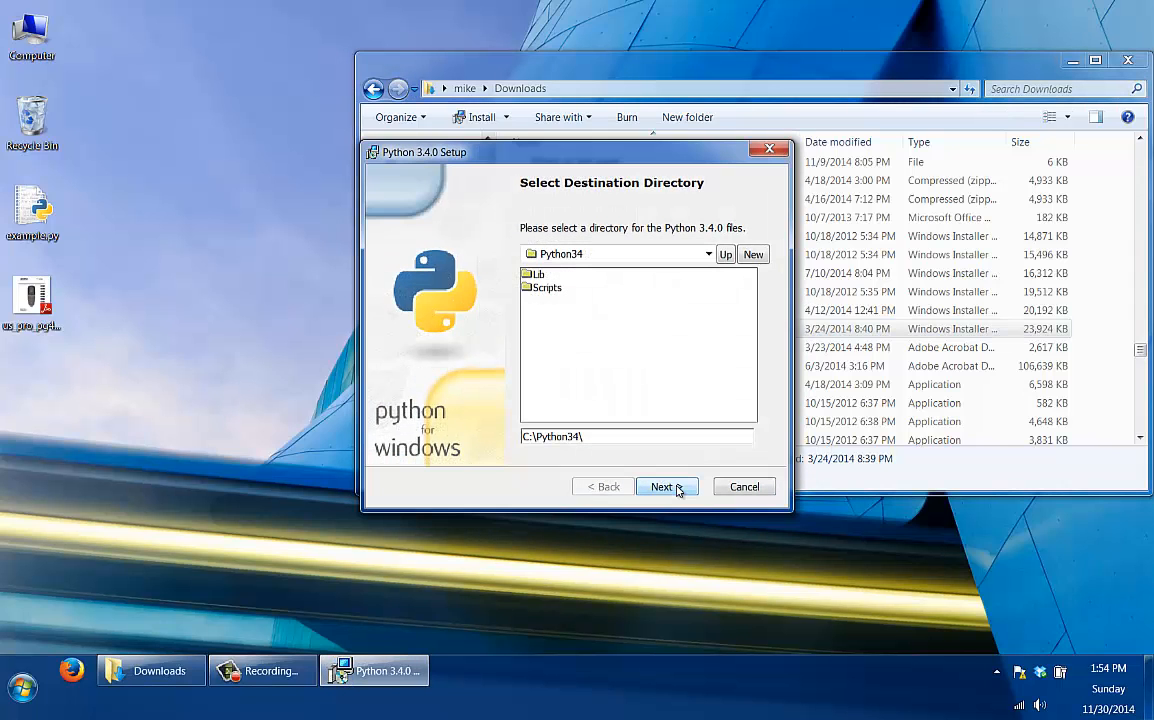
{"action": "left_click", "coordinate": [676, 488]}
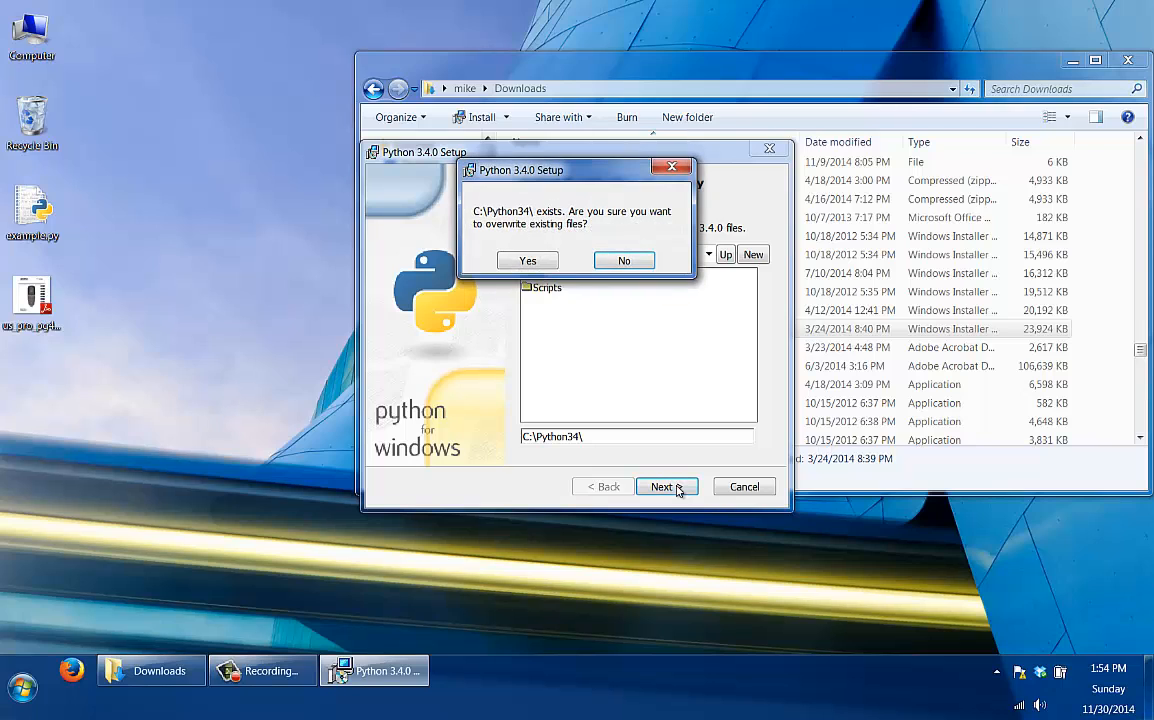
{"action": "left_click", "coordinate": [531, 261]}
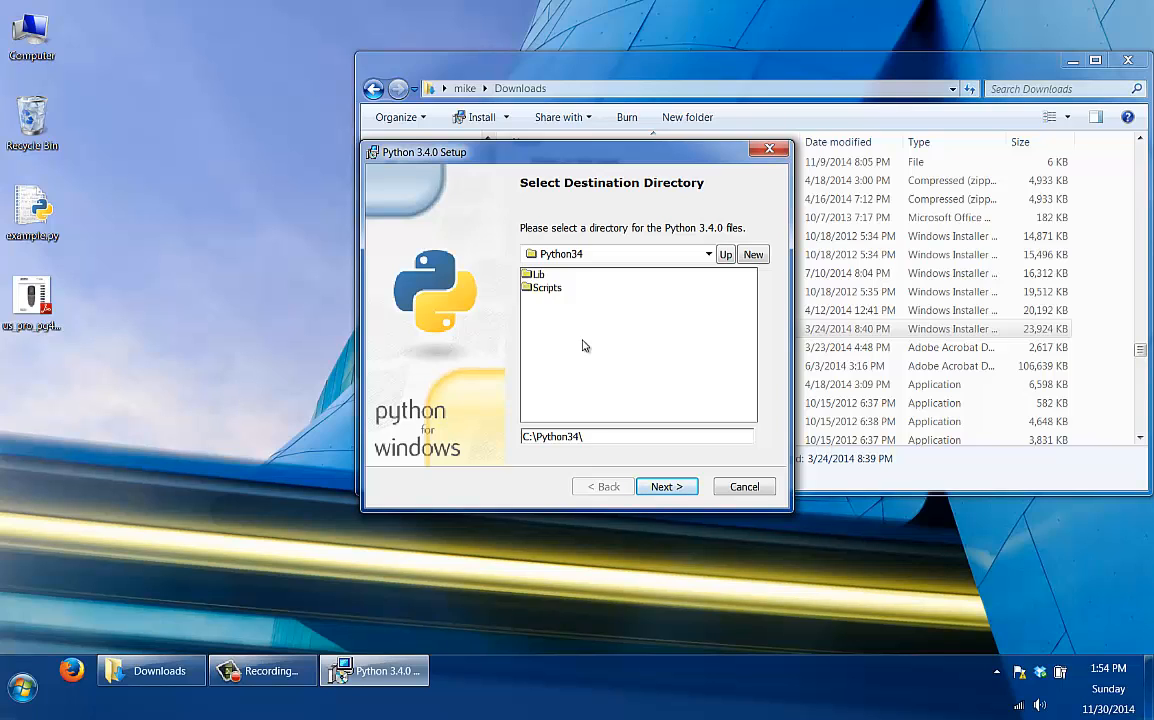
{"action": "left_click", "coordinate": [662, 486]}
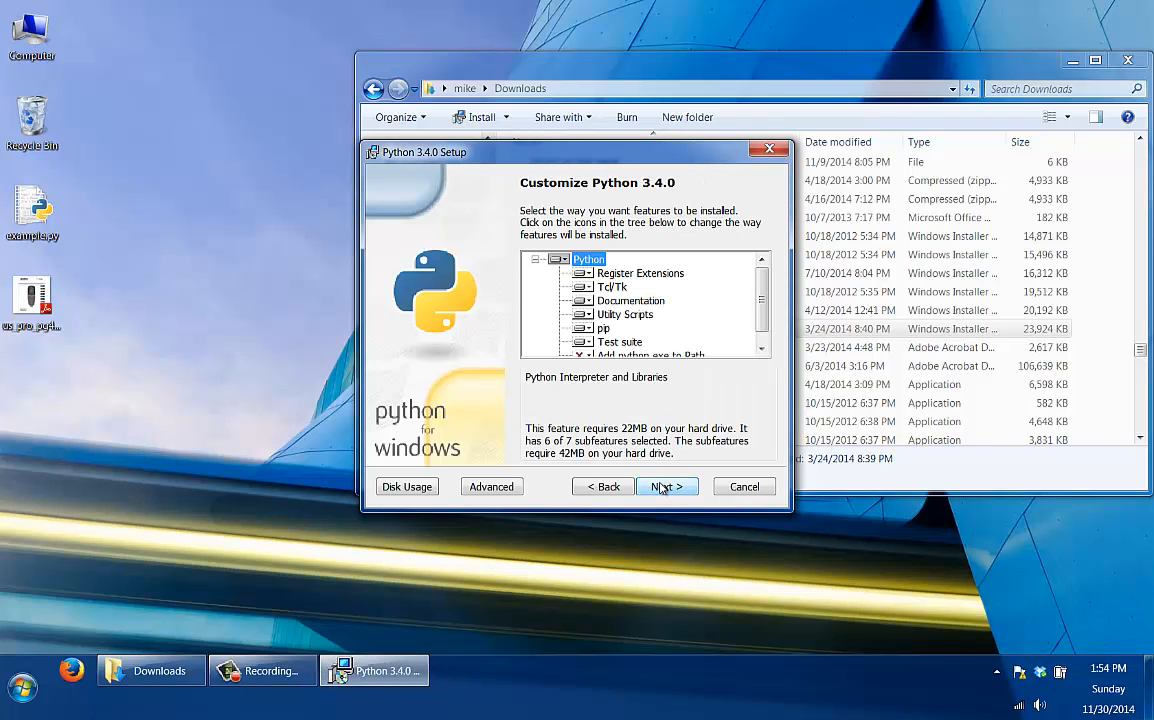
- Install Python 3.4.0 with the listed features and byte-code compilation of .py files enabled, and finish the setup
{"action": "left_click", "coordinate": [491, 489]}
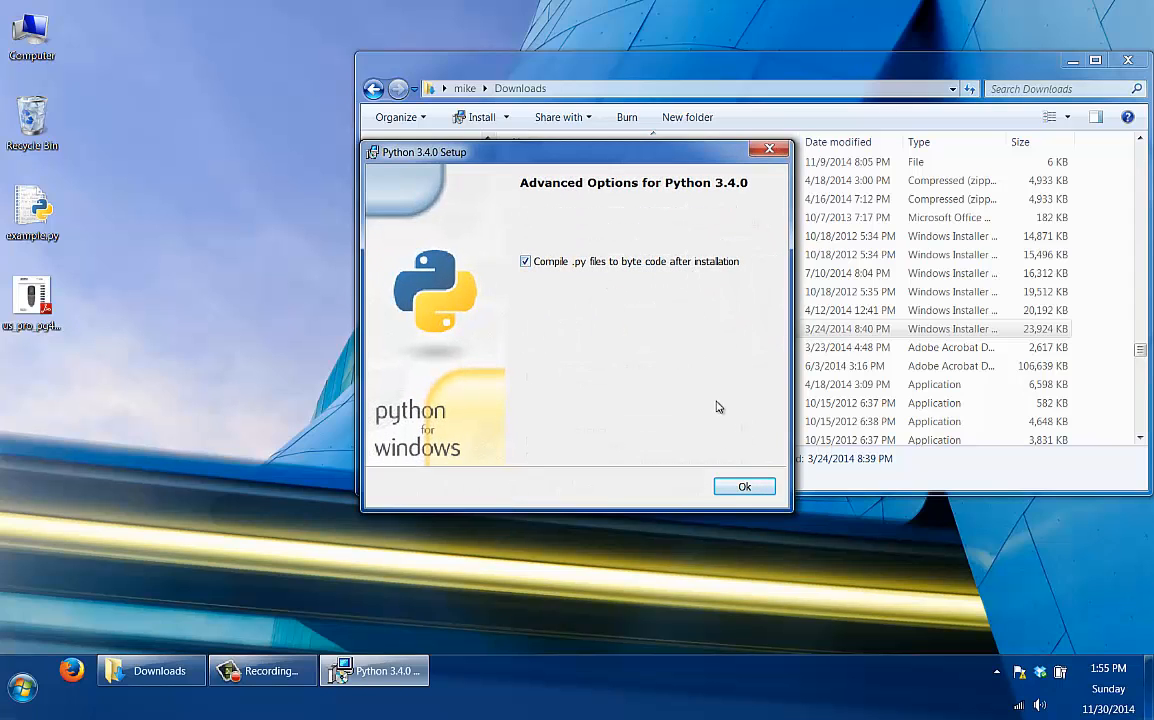
{"action": "left_click", "coordinate": [747, 489]}
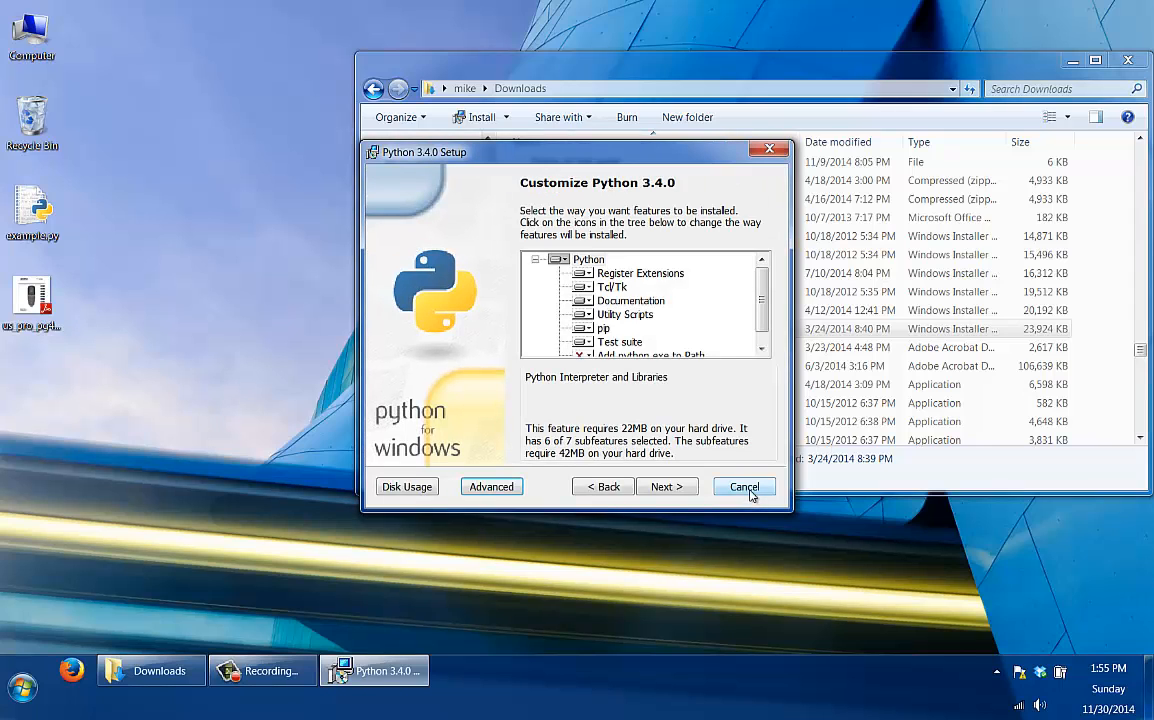
{"action": "left_click", "coordinate": [667, 487]}
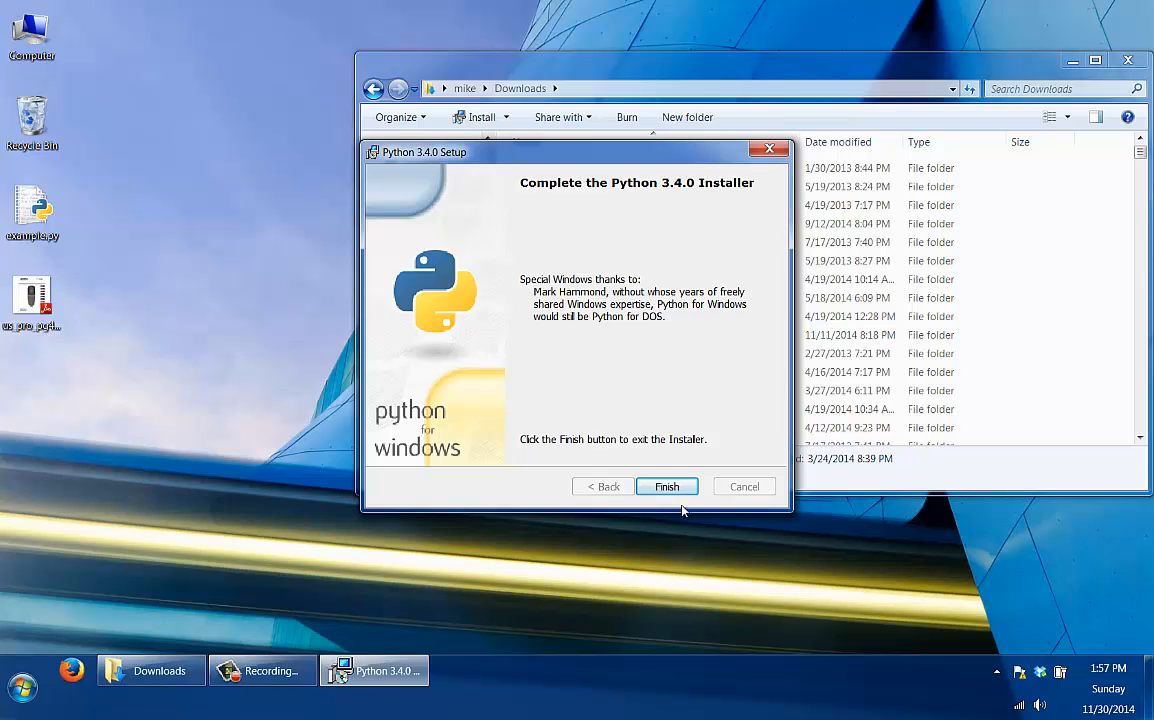
{"action": "left_click", "coordinate": [669, 490]}
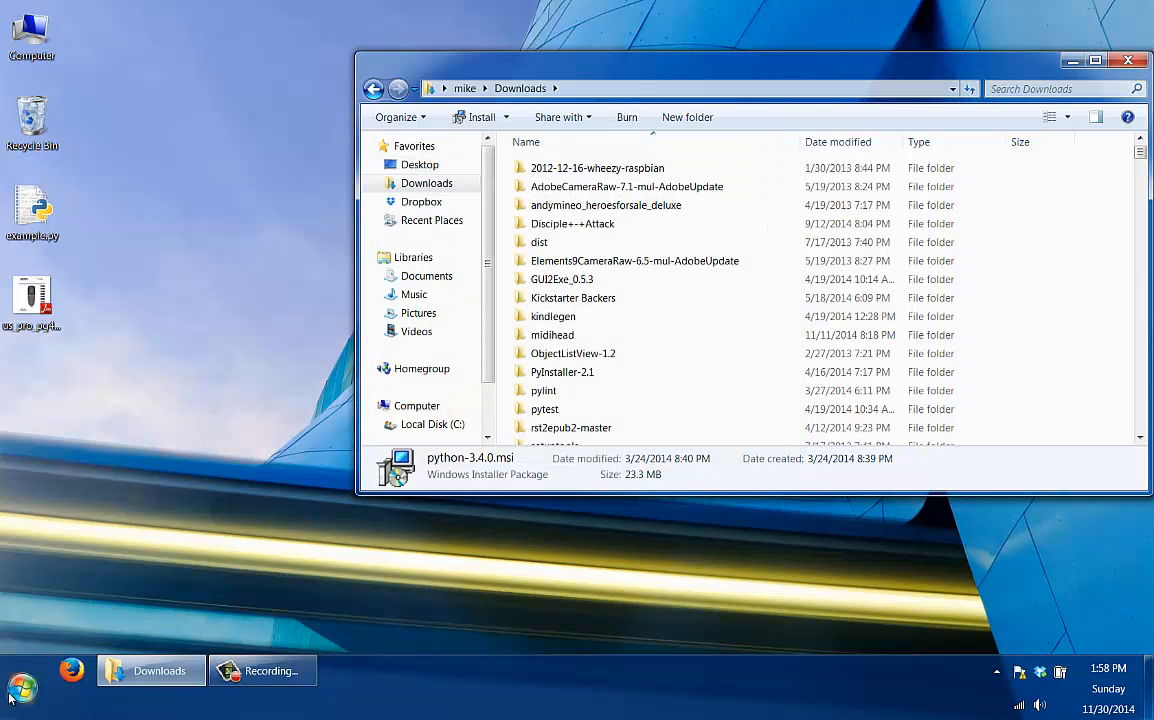
- Open a Command Prompt and run python to test whether the command is available
{"action": "left_click", "coordinate": [38, 692]}
{"action": "type", "text": "cmd"}
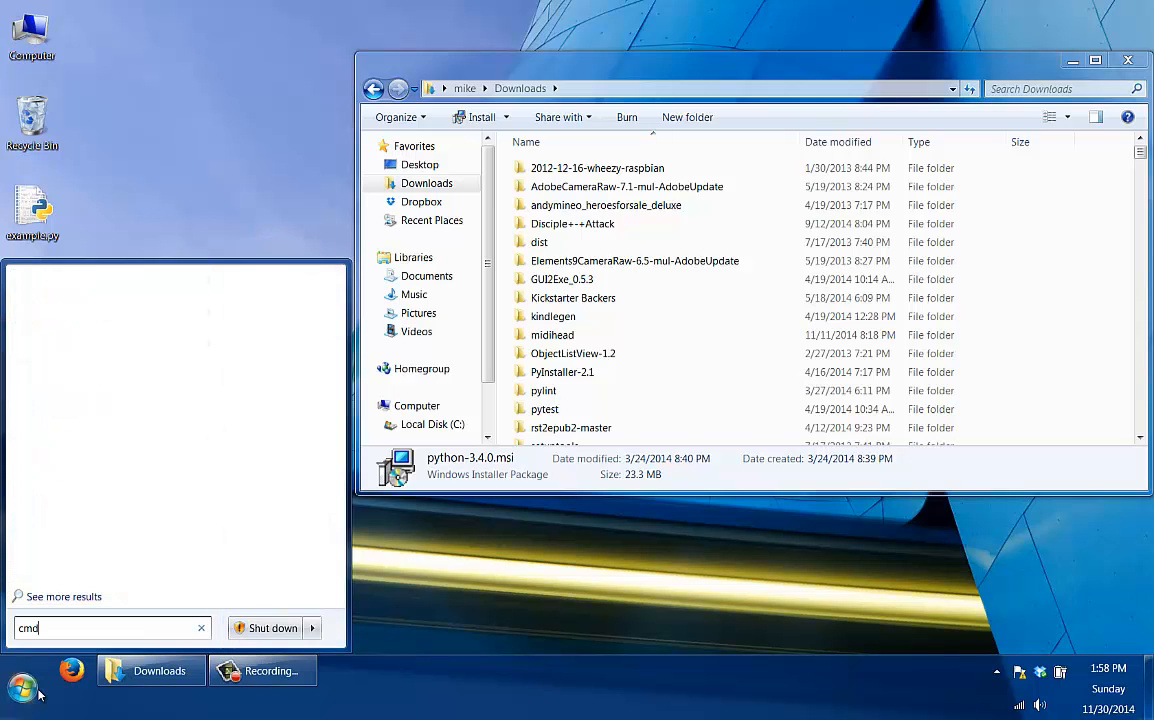
{"action": "key", "text": "Return"}
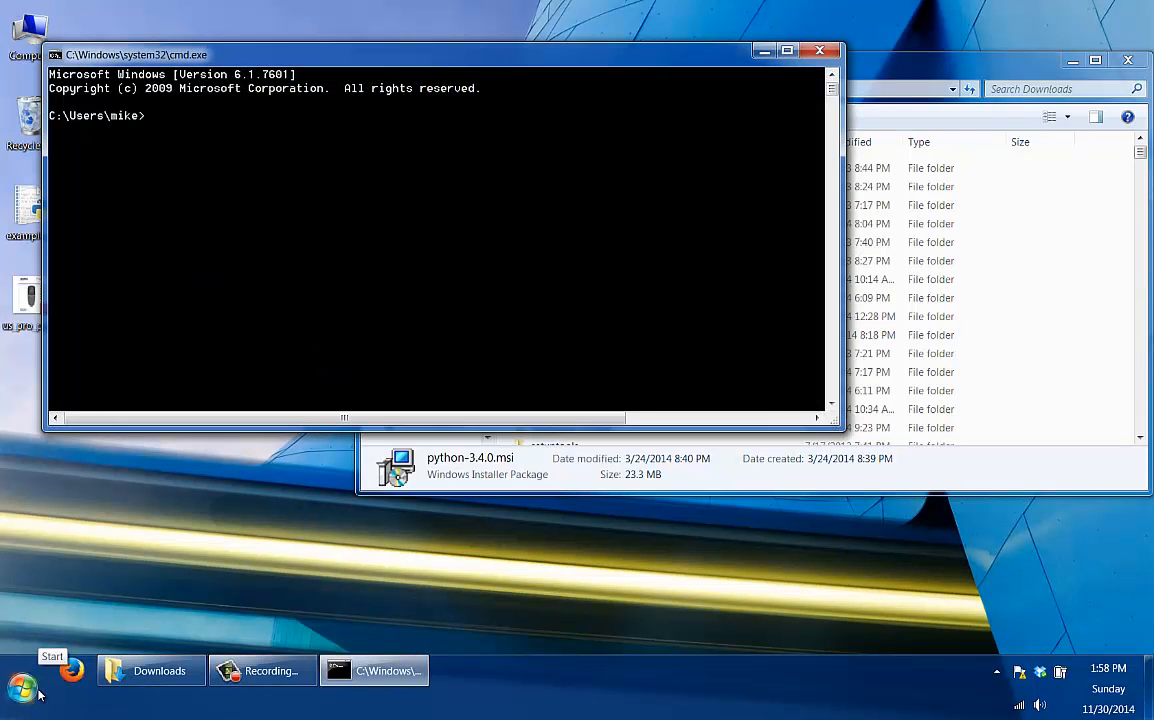
{"action": "type", "text": "python"}
{"action": "key", "text": "Return"}
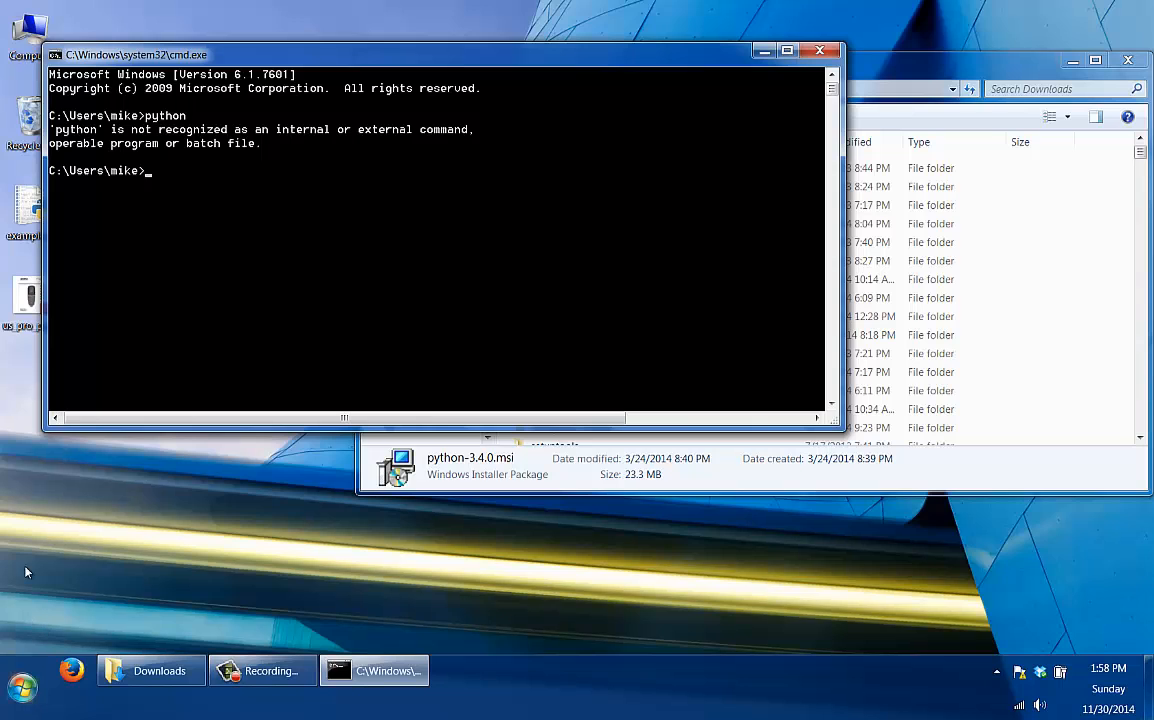
- Open the computer's Environment Variables settings through its advanced system properties
{"action": "right_click", "coordinate": [37, 36]}
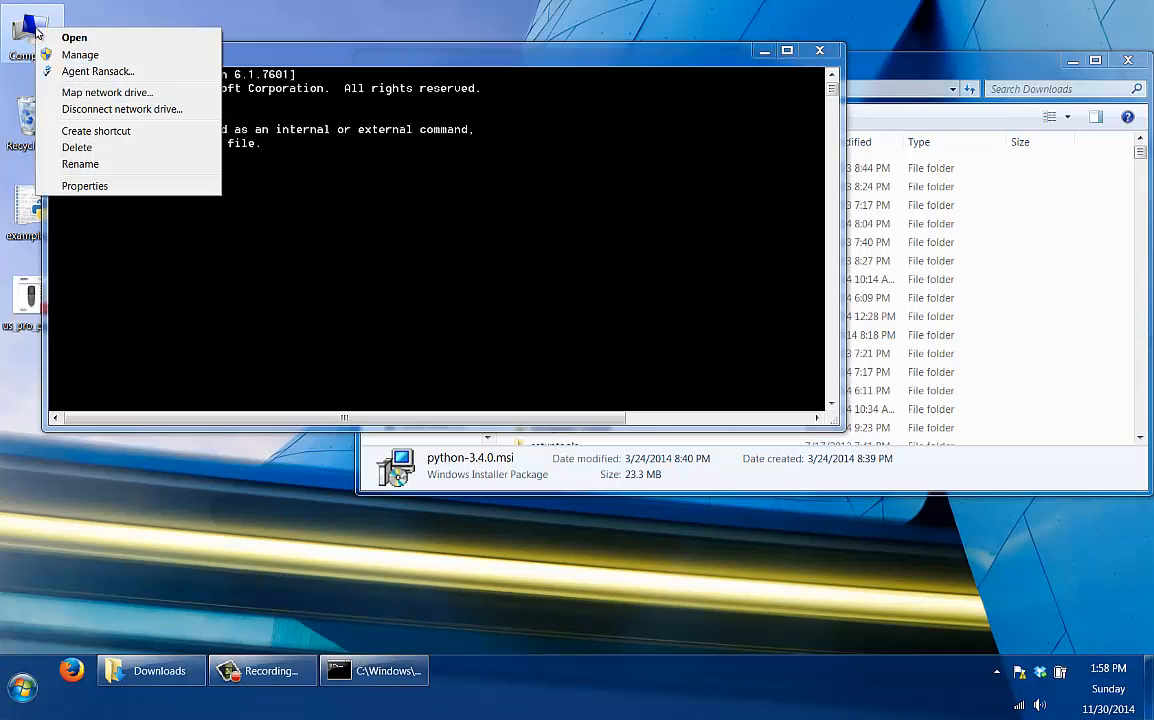
{"action": "left_click", "coordinate": [85, 187]}
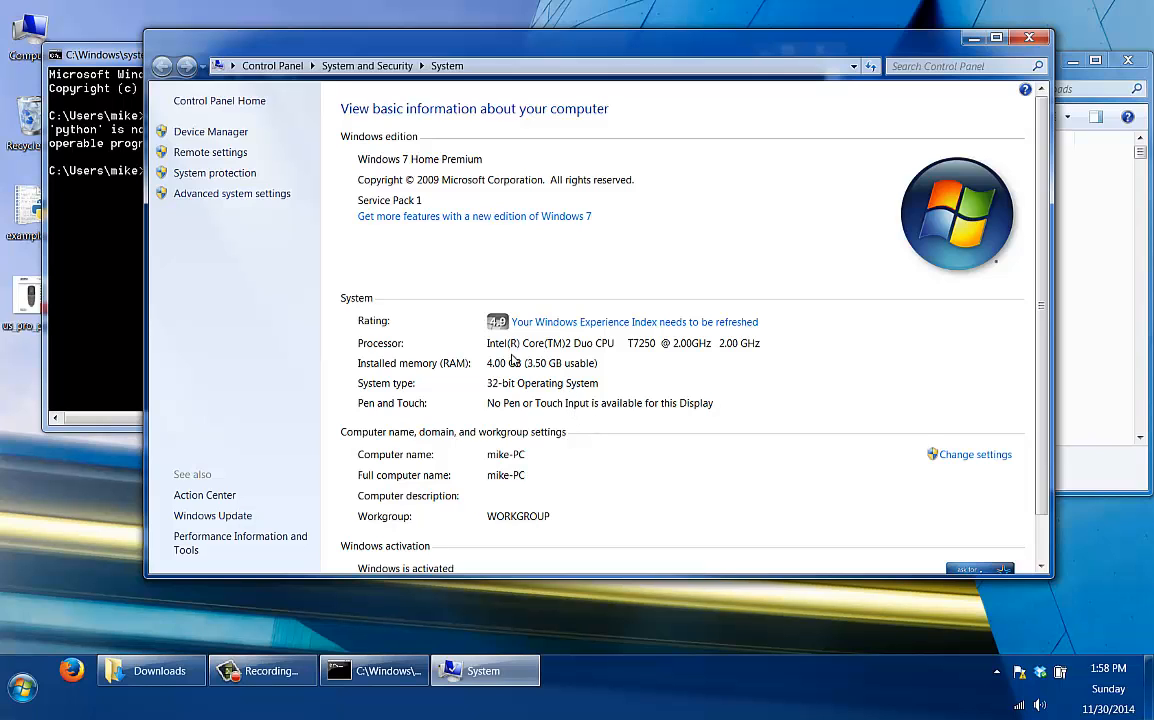
{"action": "left_click", "coordinate": [225, 196]}
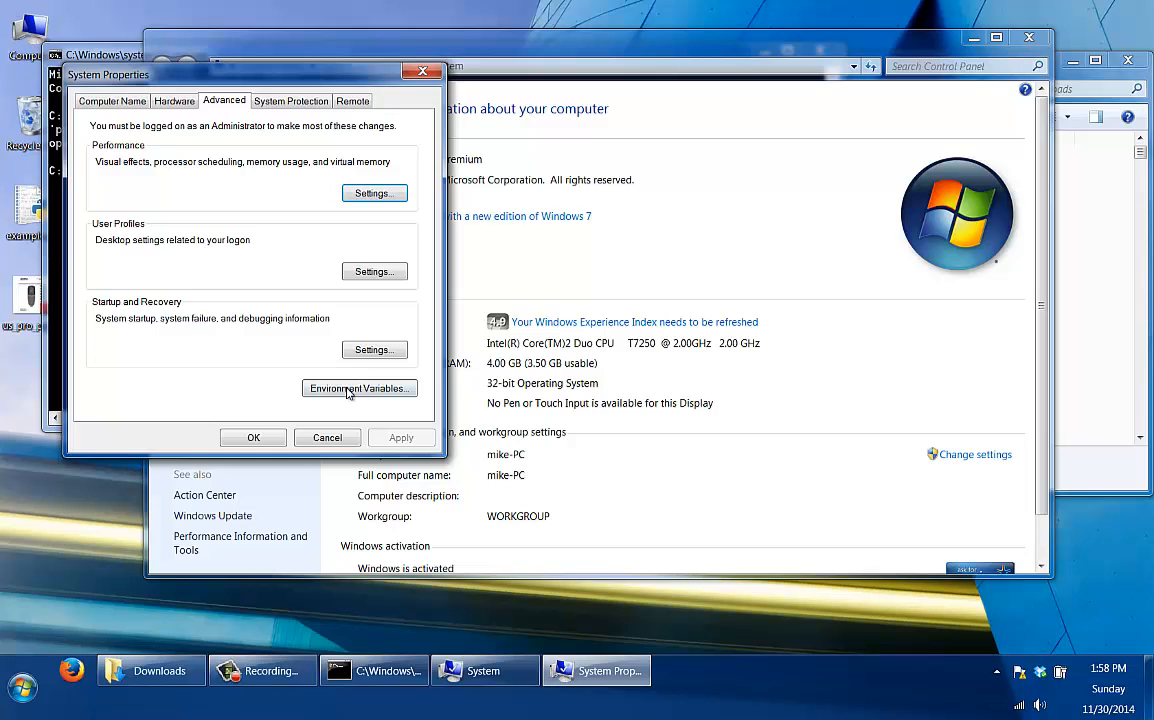
{"action": "left_click", "coordinate": [330, 388]}
- Edit the system variable Path and append ;C:\Python34\; to the end of its value
{"action": "left_click", "coordinate": [265, 354]}
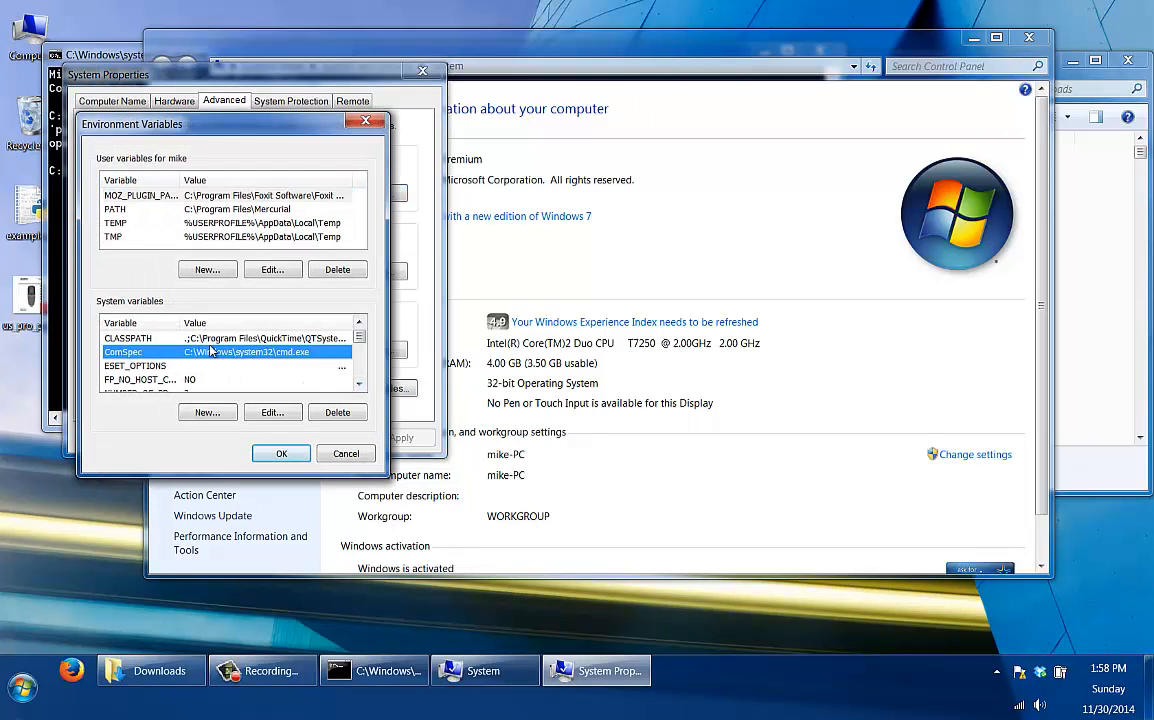
{"action": "scroll", "coordinate": [135, 312], "scroll_direction": "down", "scroll_amount": 1}
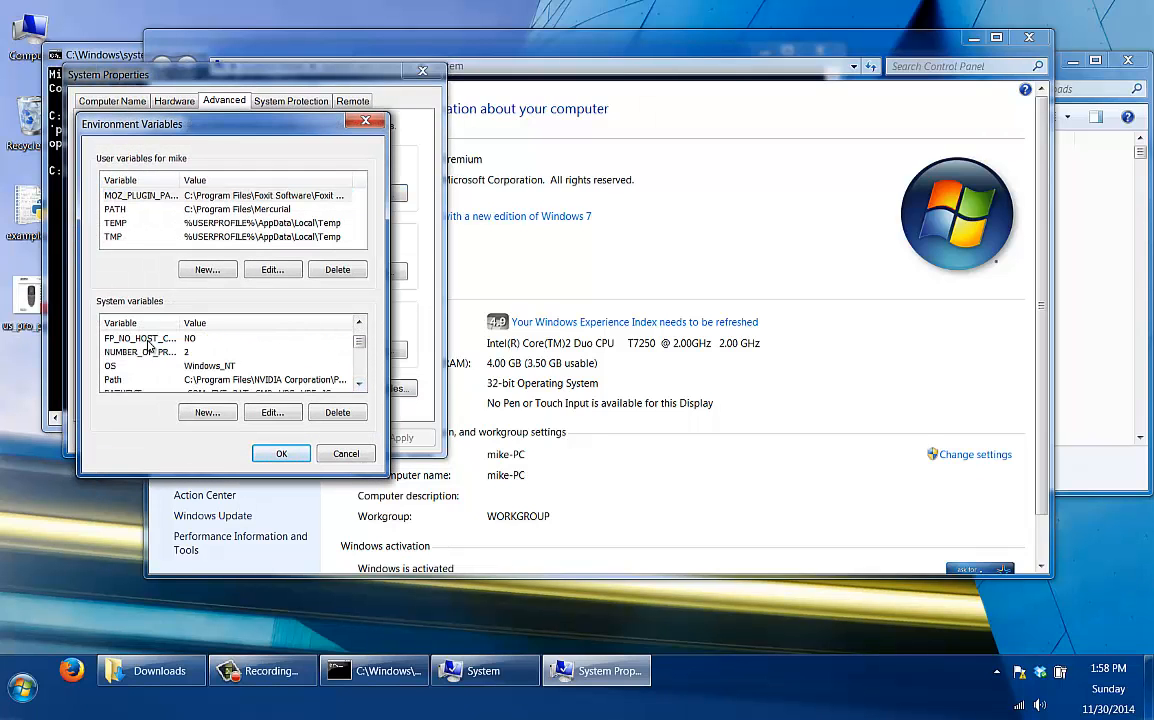
{"action": "left_click", "coordinate": [190, 380]}
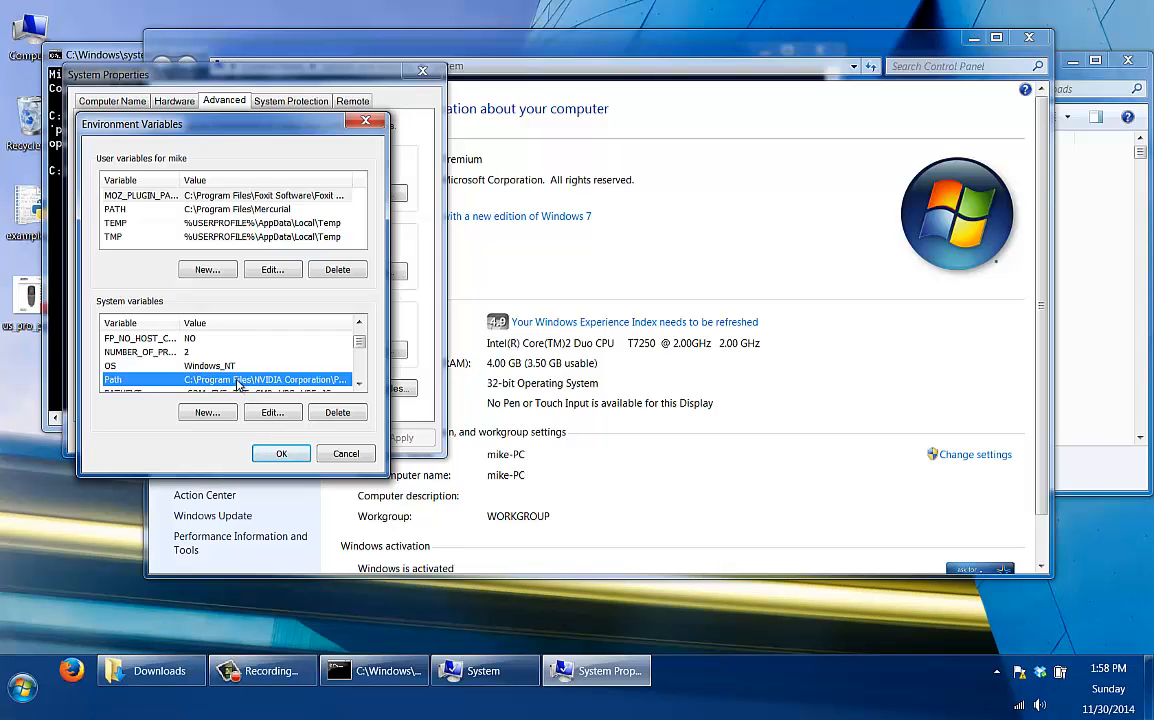
{"action": "left_click", "coordinate": [262, 411]}
{"action": "left_click", "coordinate": [354, 236]}
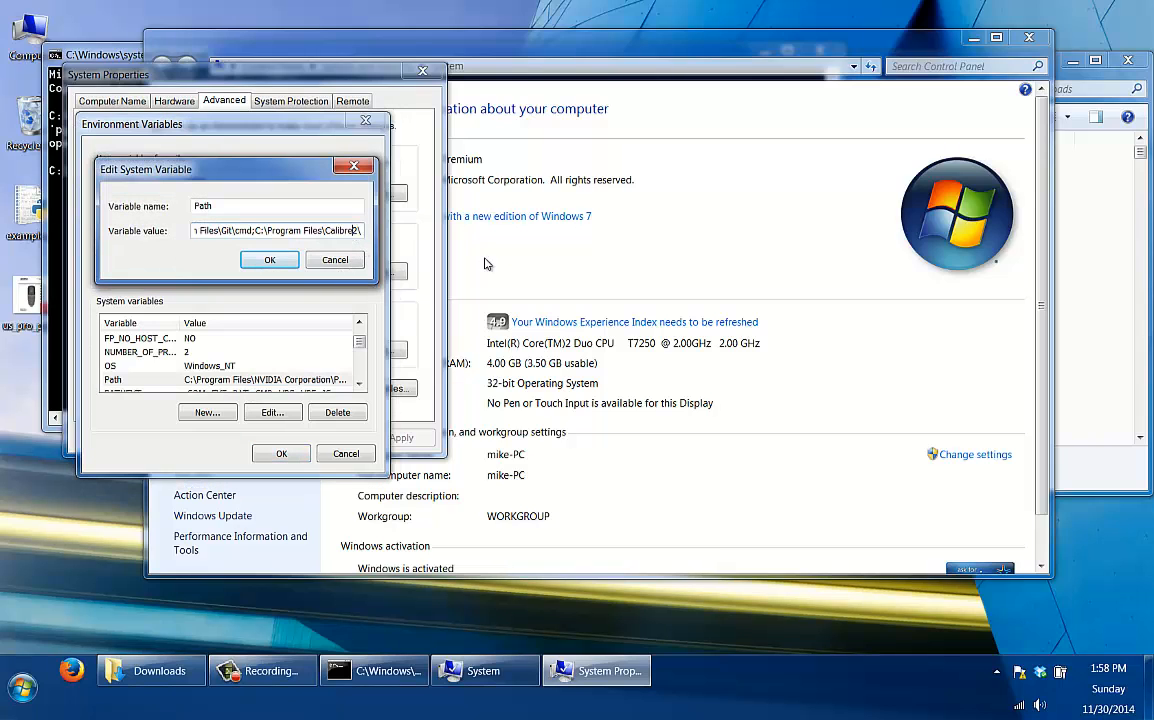
{"action": "type", "text": ";"}
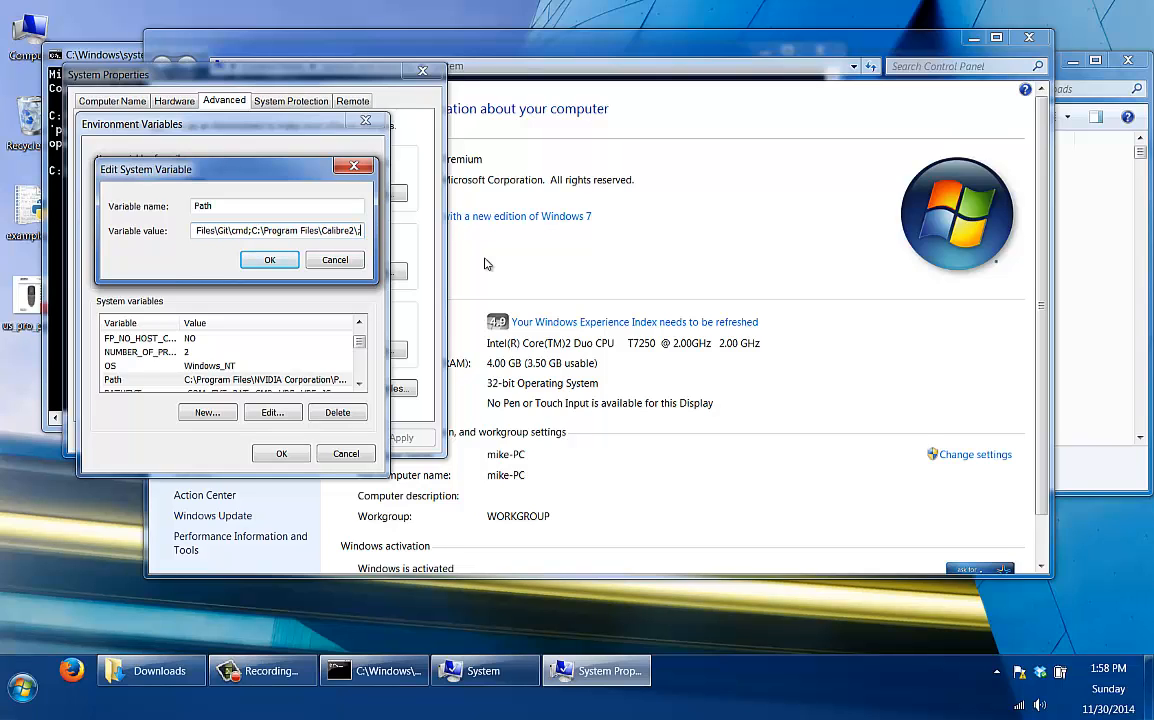
{"action": "type", "text": "C"}
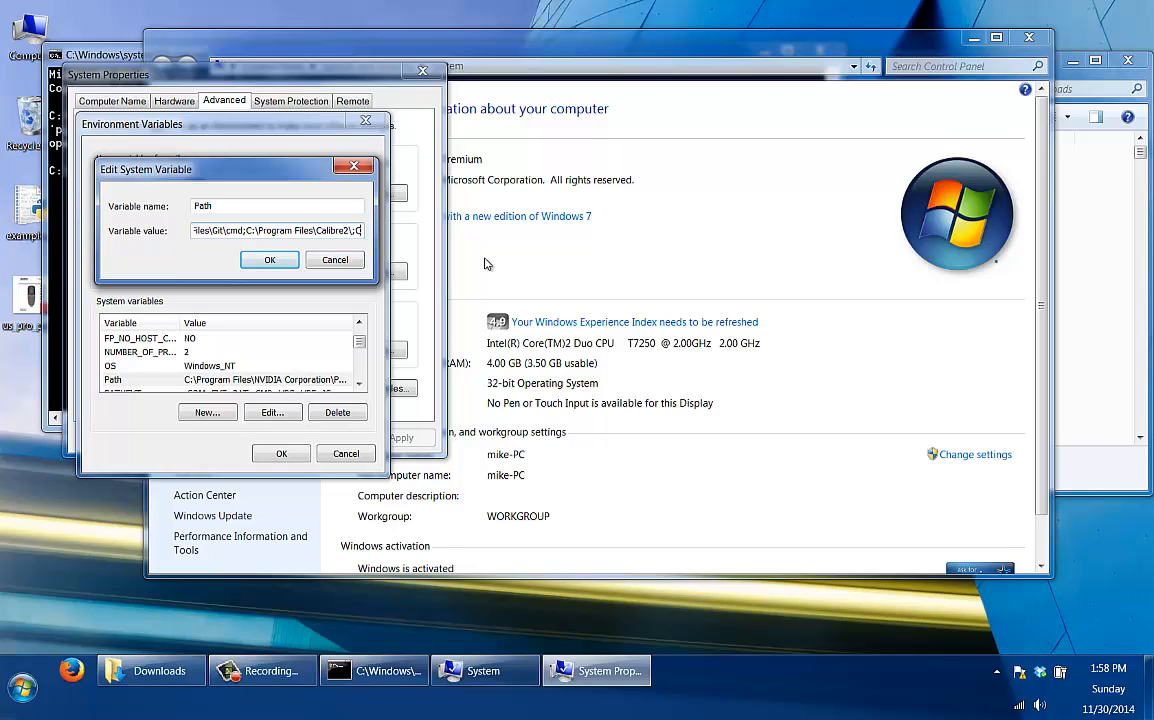
{"action": "type", "text": ":\\Python"}
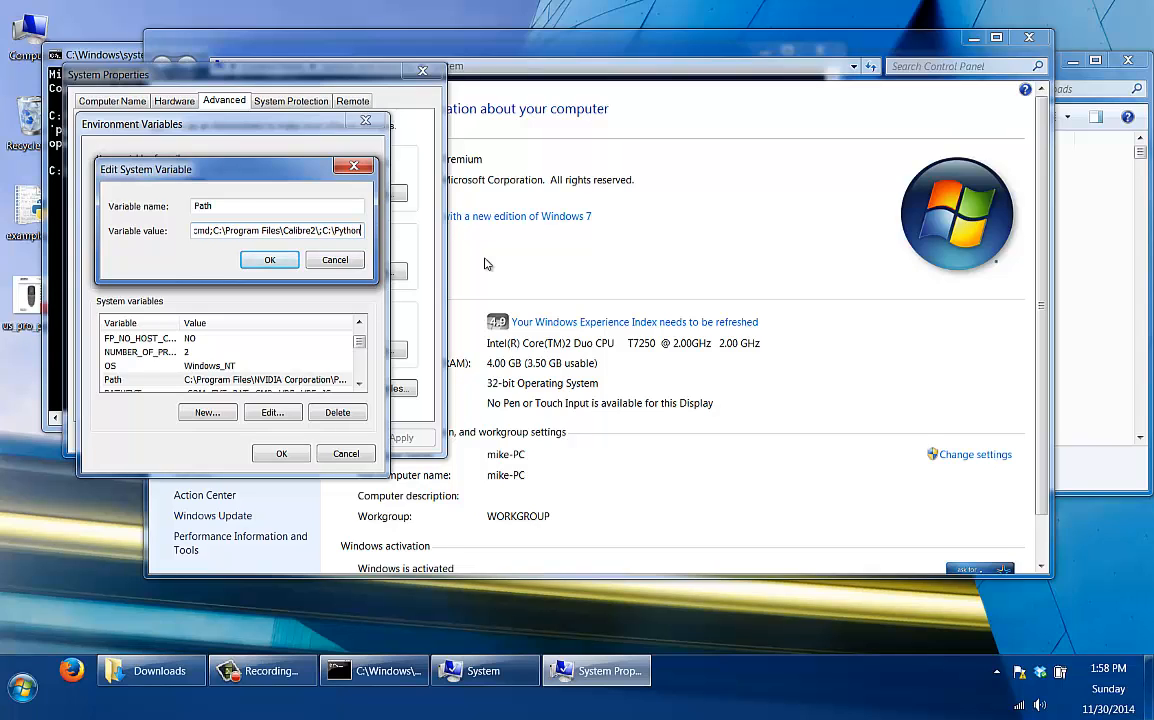
{"action": "type", "text": "34"}
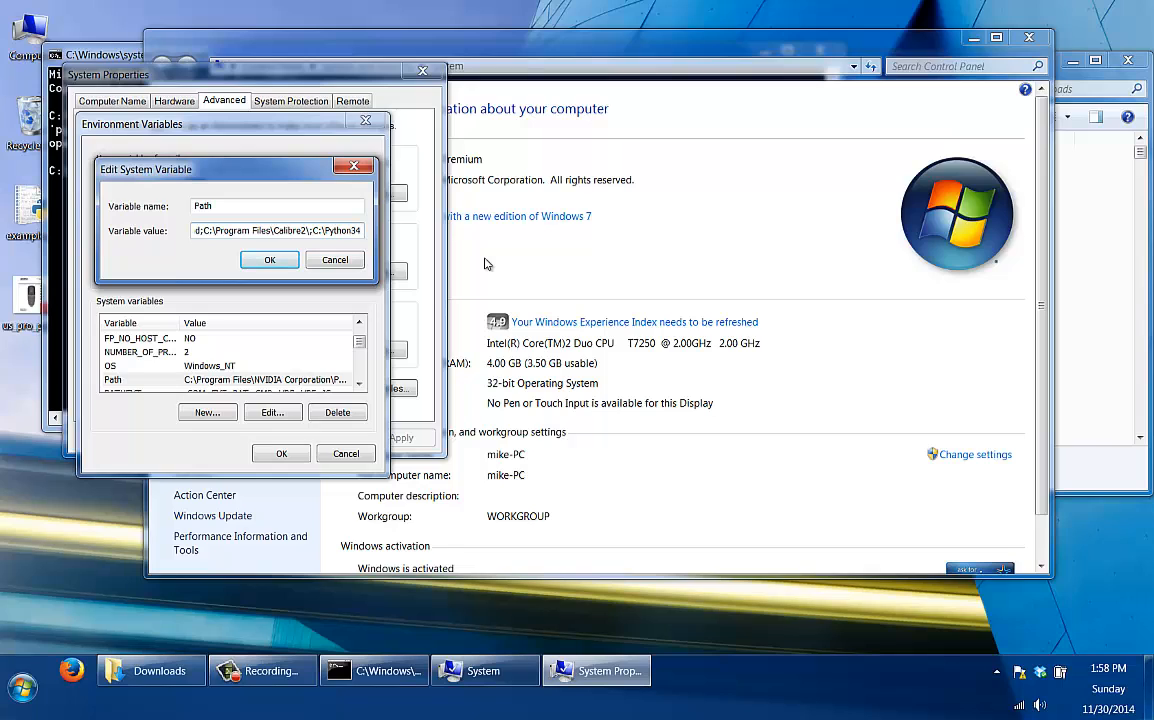
{"action": "type", "text": "\\;"}
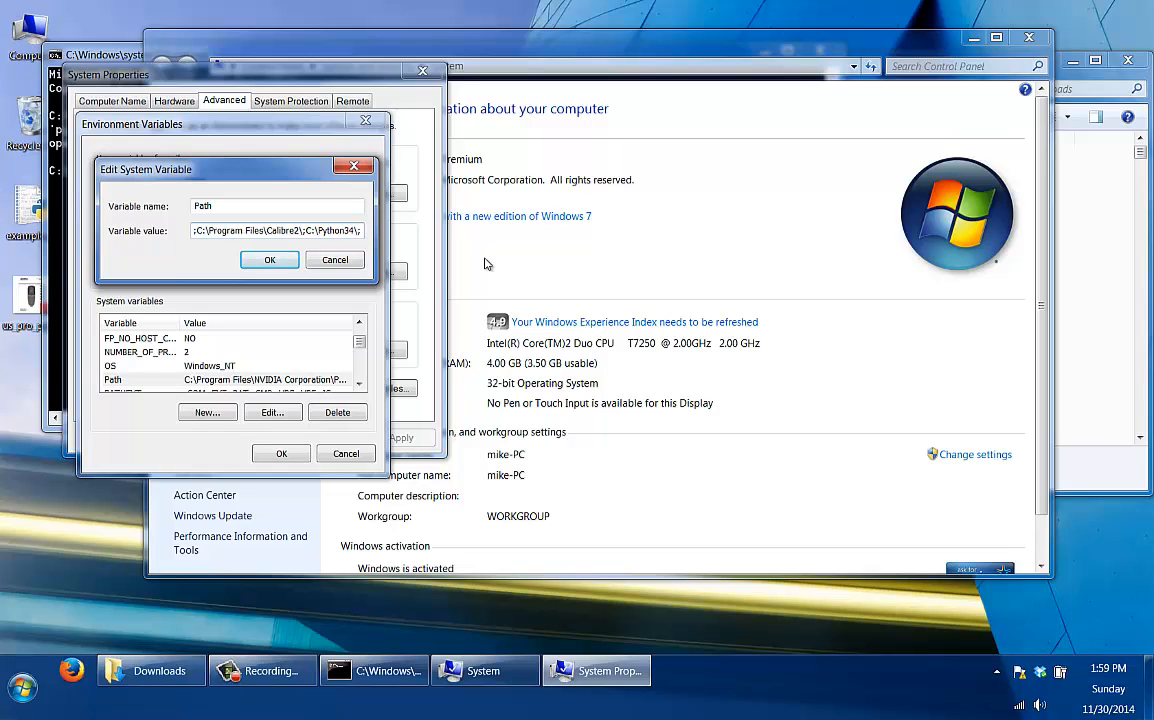
- Append C:|Python34\Scripts\ to the Path value and save the environment variable and system property changes
{"action": "type", "text": "C:"}
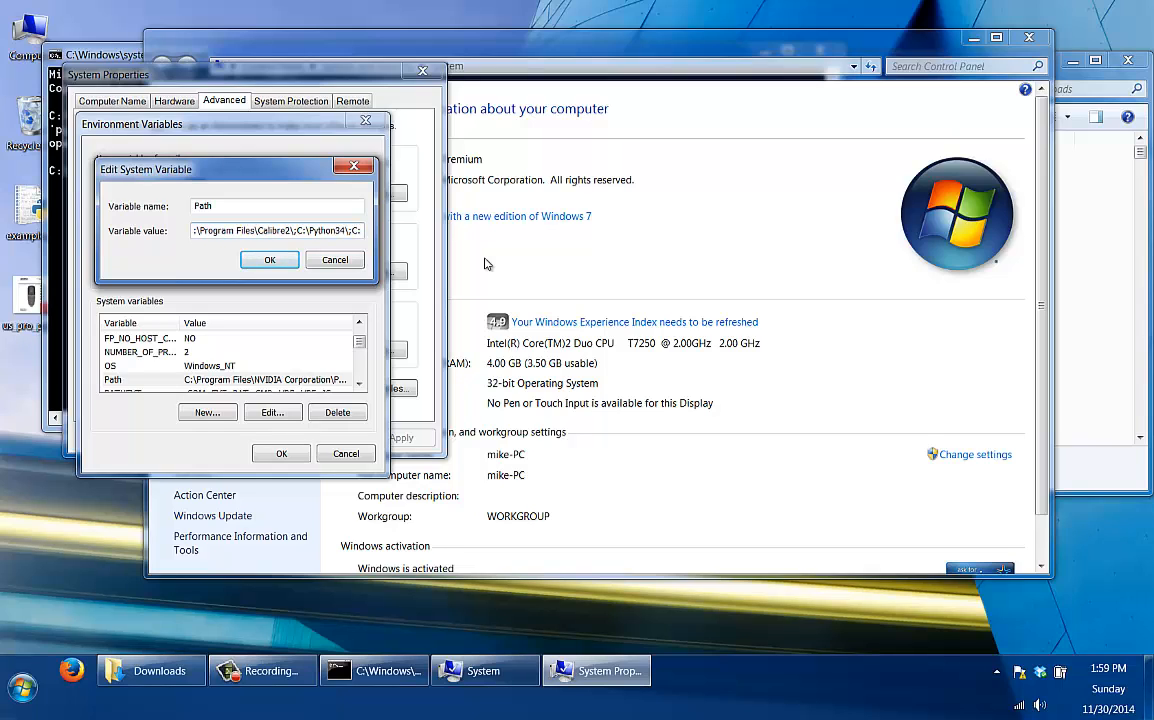
{"action": "type", "text": "\\Python"}
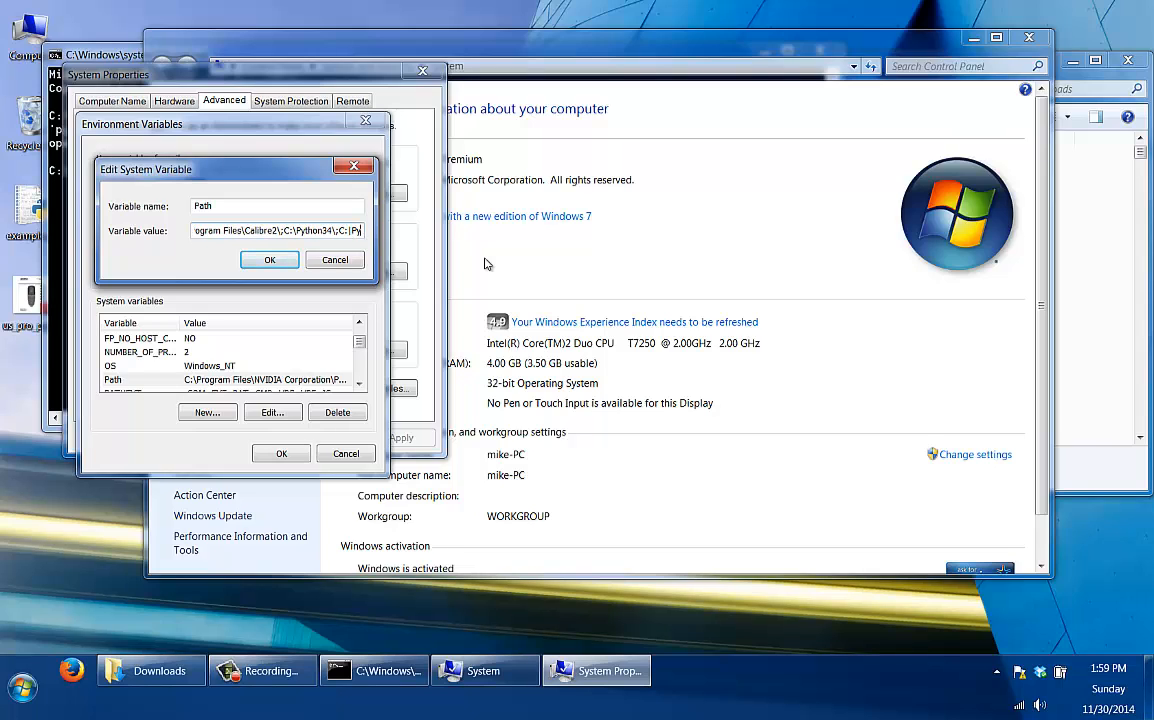
{"action": "type", "text": "34\\Scripts"}
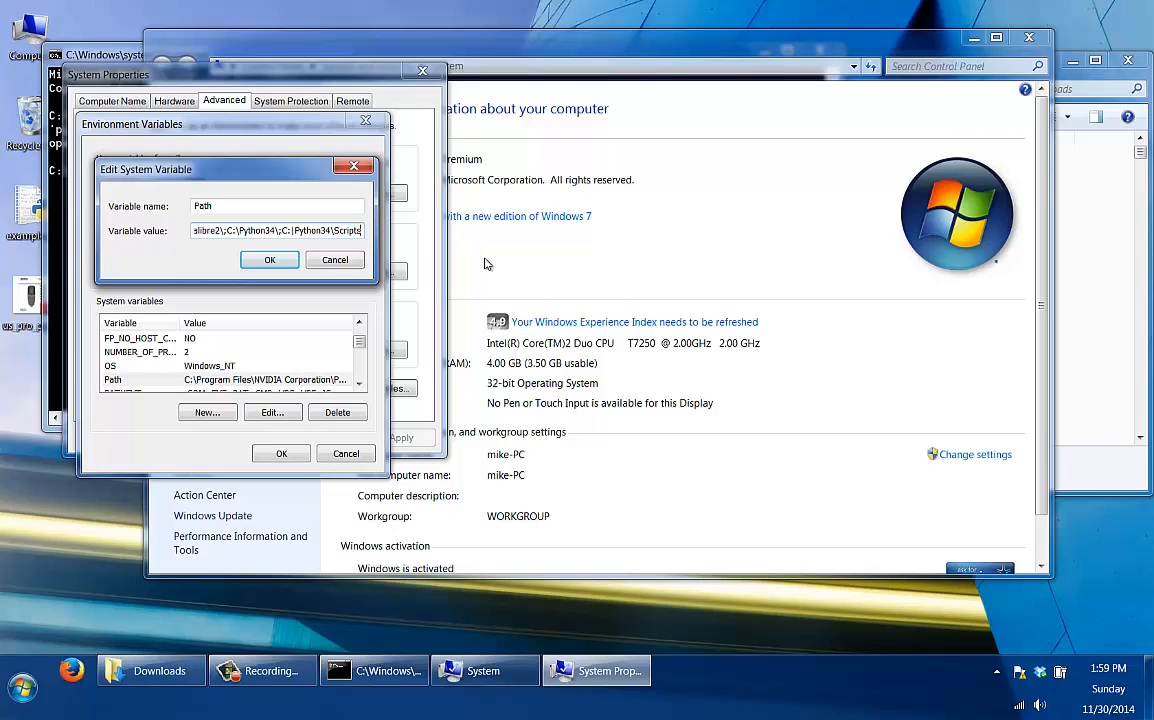
{"action": "type", "text": "\\"}
{"action": "key", "text": "Return"}
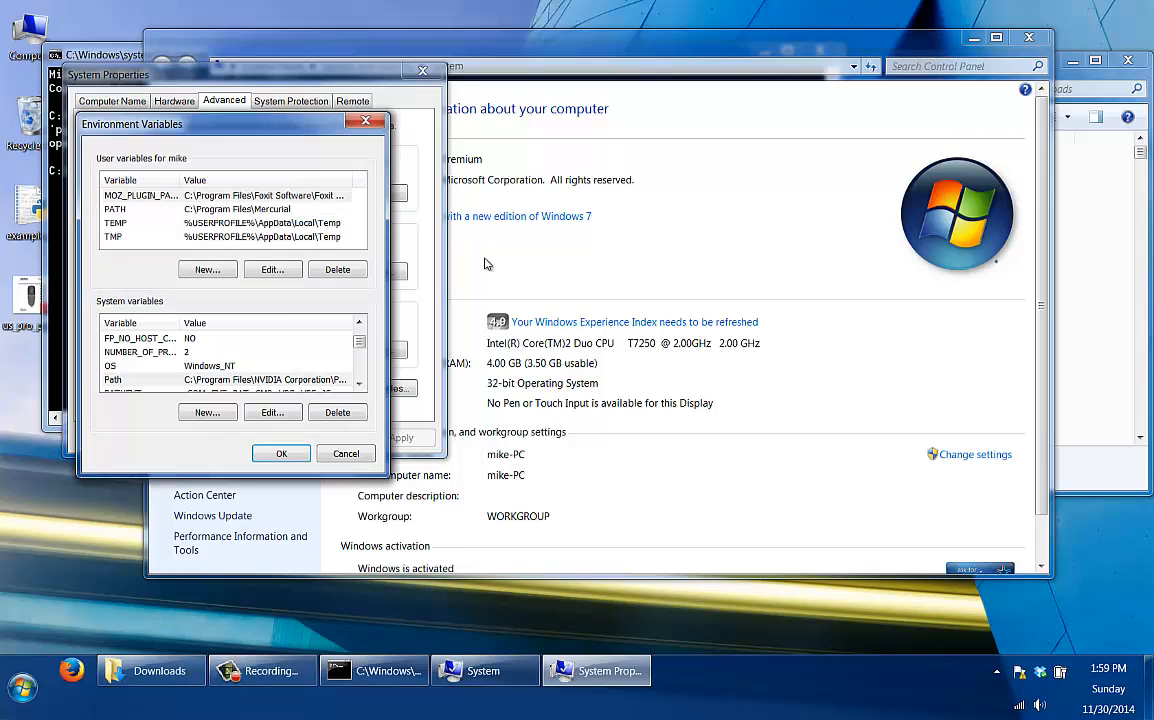
{"action": "left_click", "coordinate": [282, 454]}
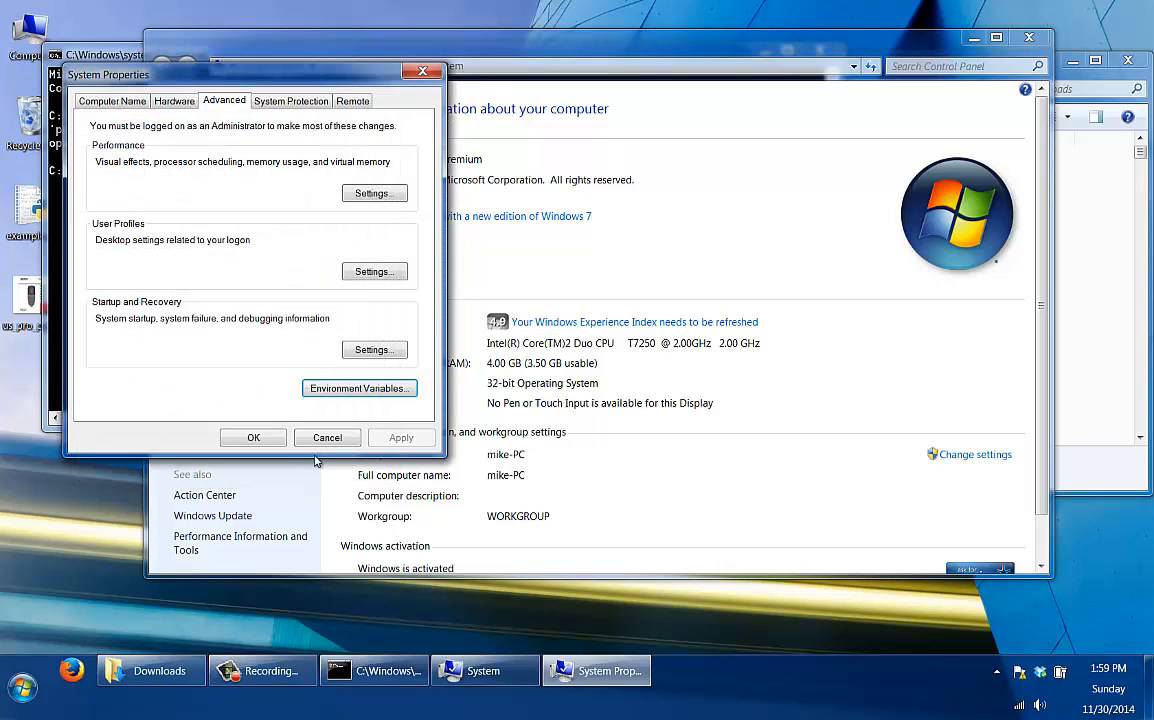
{"action": "left_click", "coordinate": [254, 438]}
- Close the old Command Prompt window and open a new one
{"action": "left_click_drag", "start_coordinate": [100, 65], "coordinate": [106, 176]}
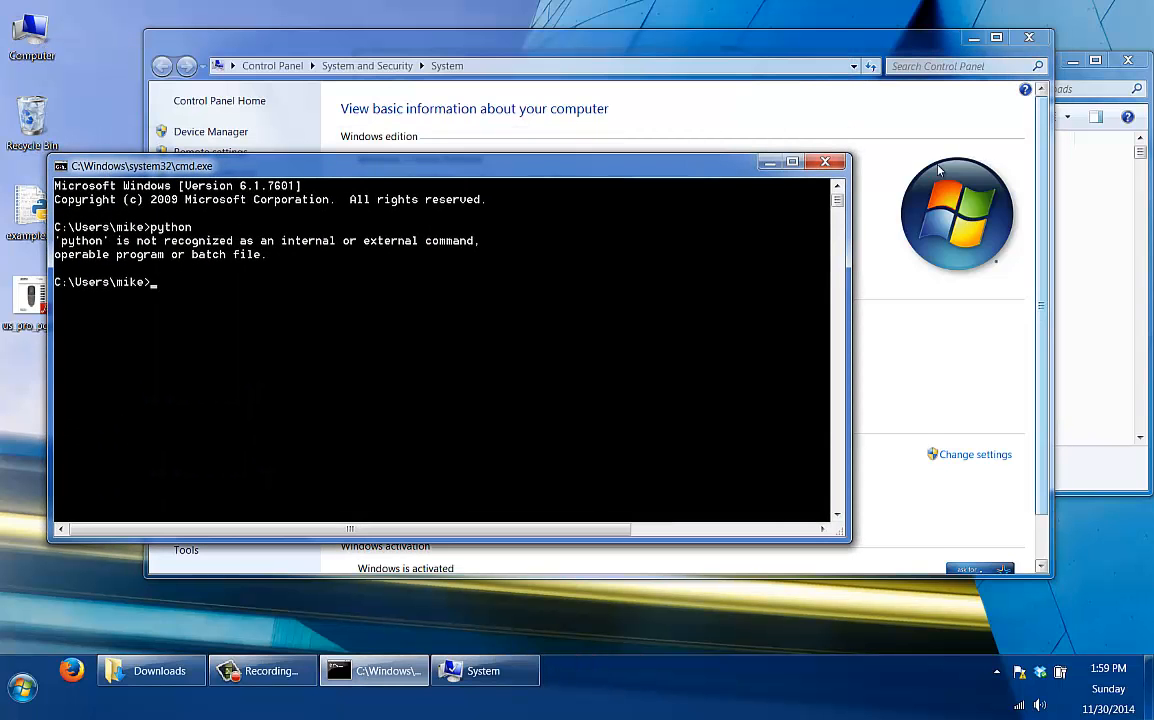
{"action": "left_click", "coordinate": [825, 161]}
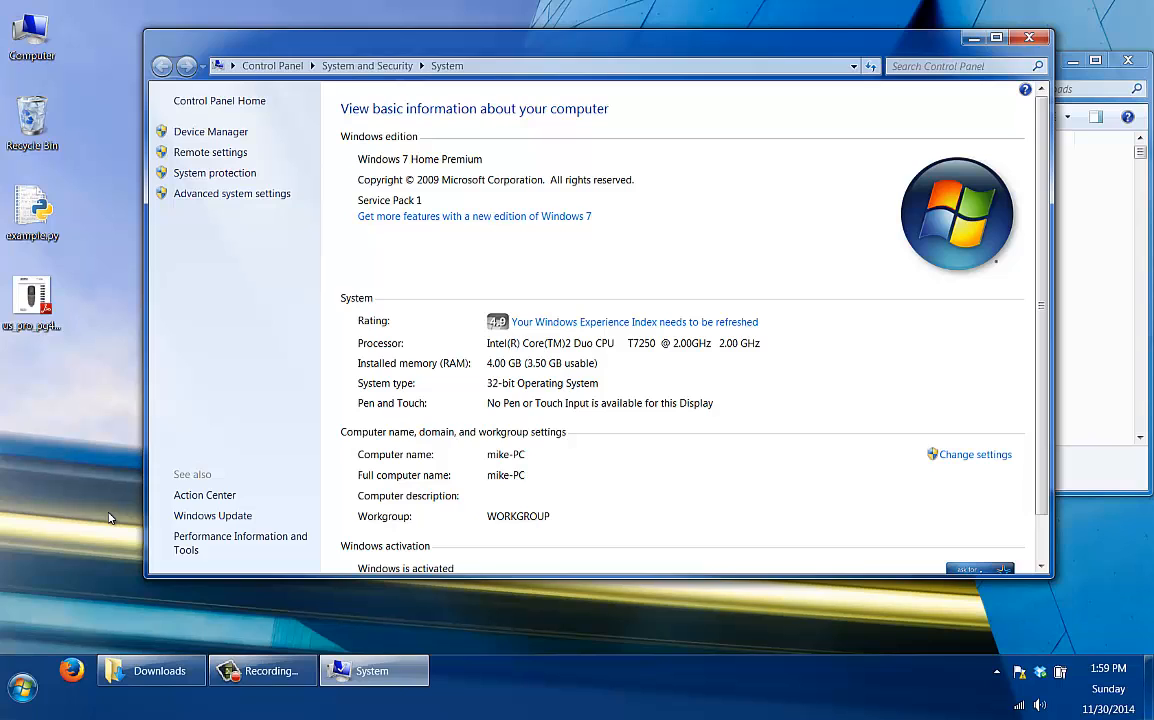
{"action": "key", "text": "super"}
{"action": "type", "text": "cmd"}
{"action": "key", "text": "Return"}
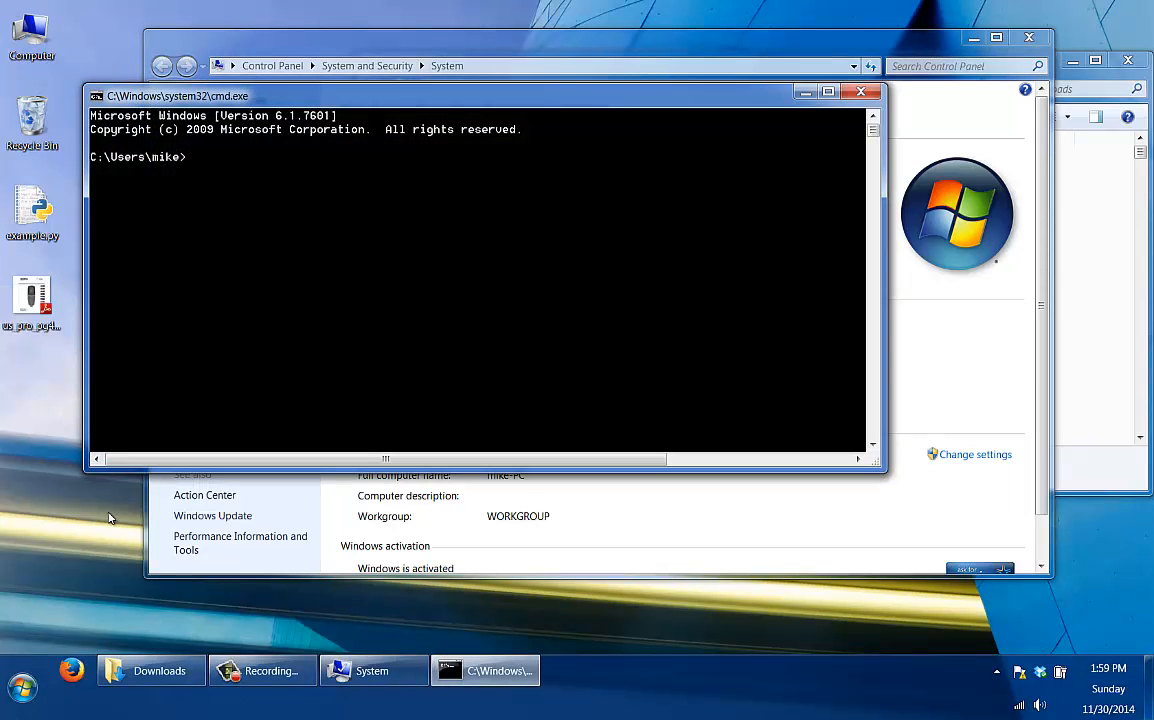
- Start the Python interpreter with python and run print("Hello world!")
{"action": "type", "text": "python"}
{"action": "key", "text": "Return"}
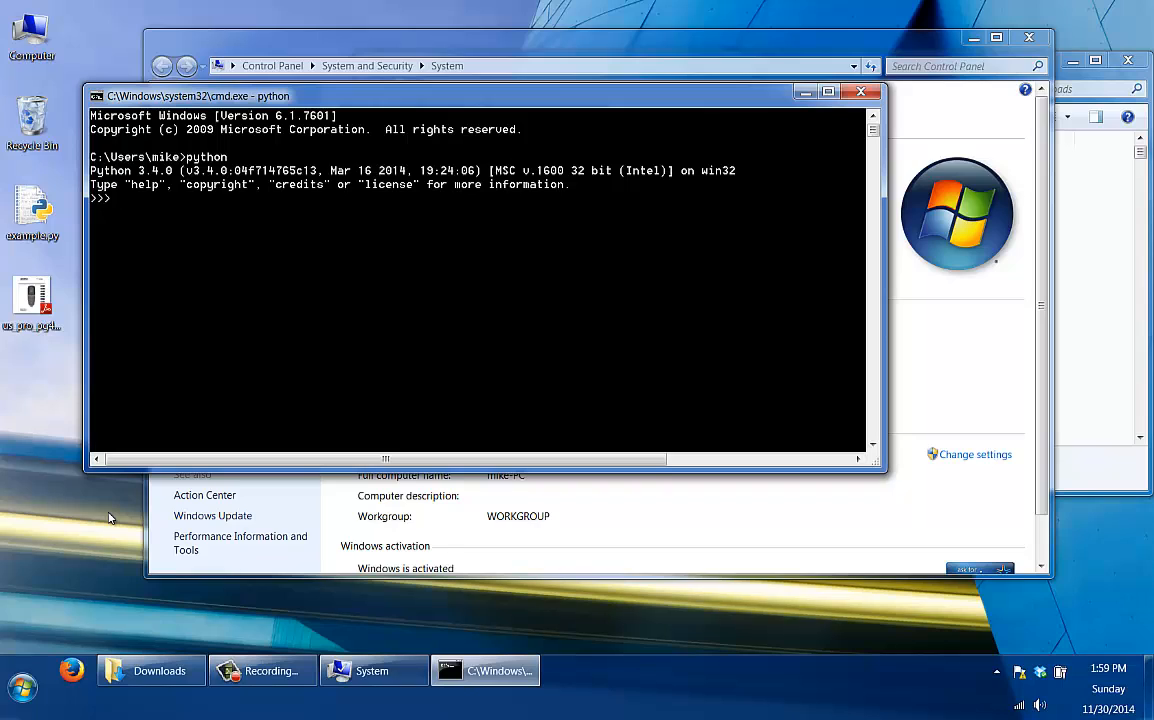
{"action": "type", "text": "print(\"Hello world!\")"}
{"action": "key", "text": "Return"}
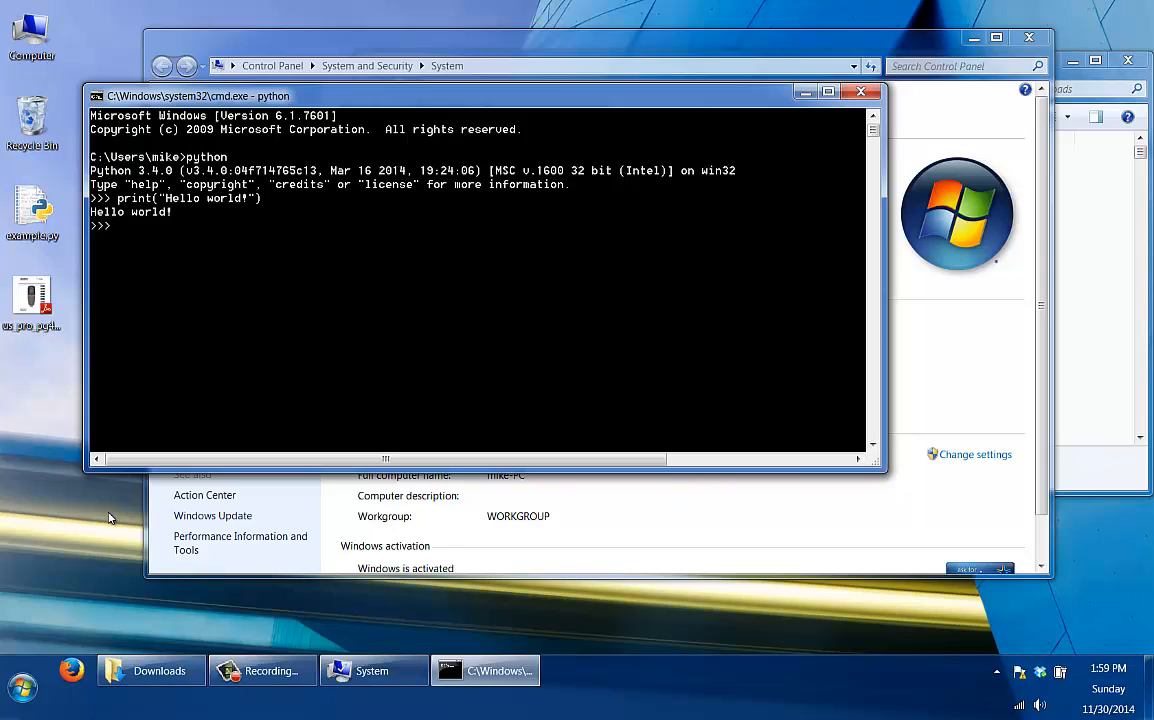
- Exit the Python interpreter with quit() and run the pip command
{"action": "type", "text": "quit()"}
{"action": "key", "text": "Return"}
{"action": "type", "text": "pip"}
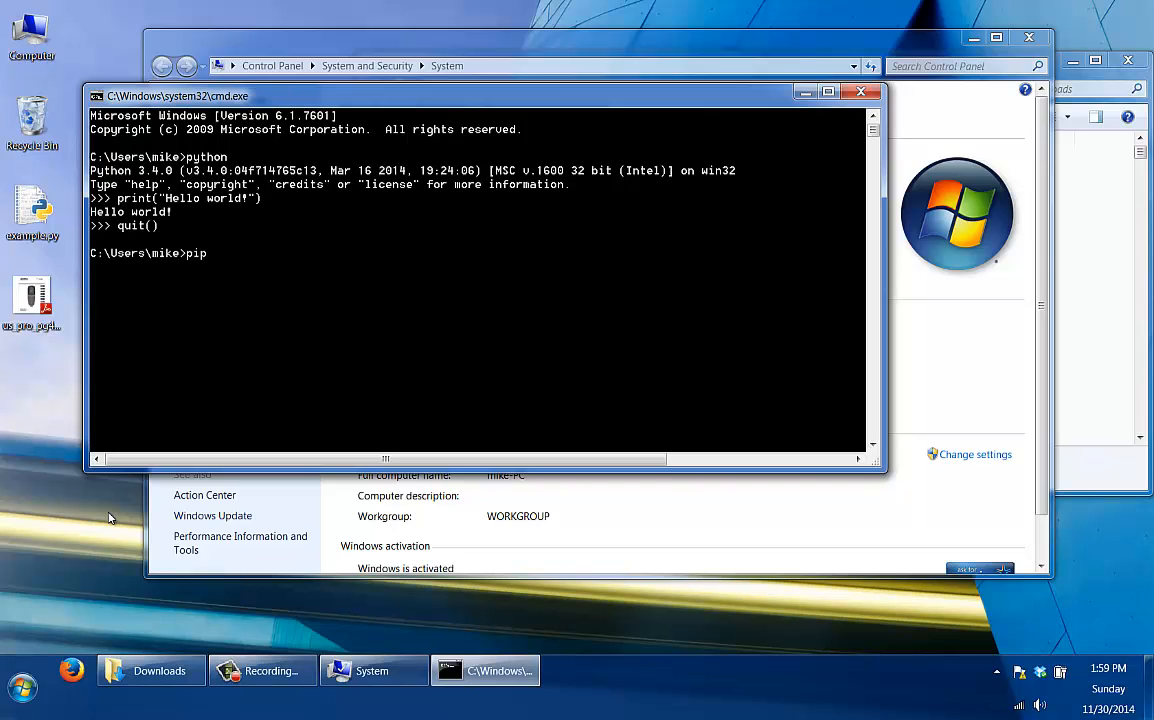
{"action": "key", "text": "Return"}
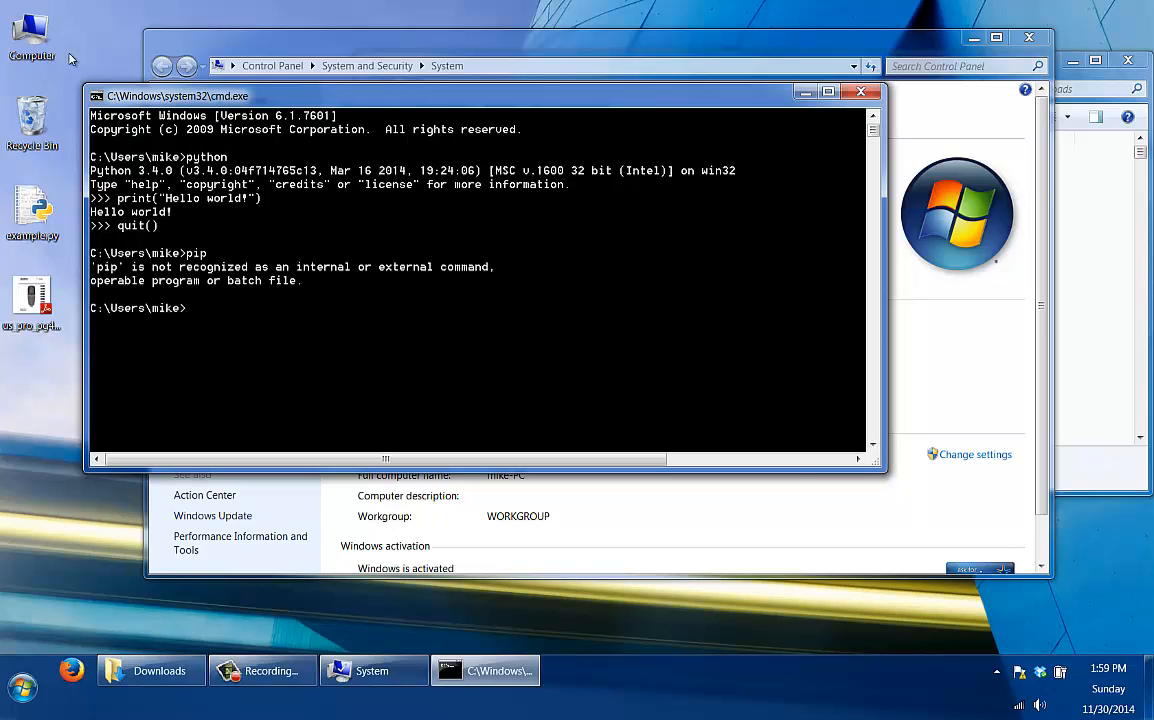
- Open the Environment Variables dialog from the computer's advanced system settings
{"action": "right_click", "coordinate": [38, 42]}
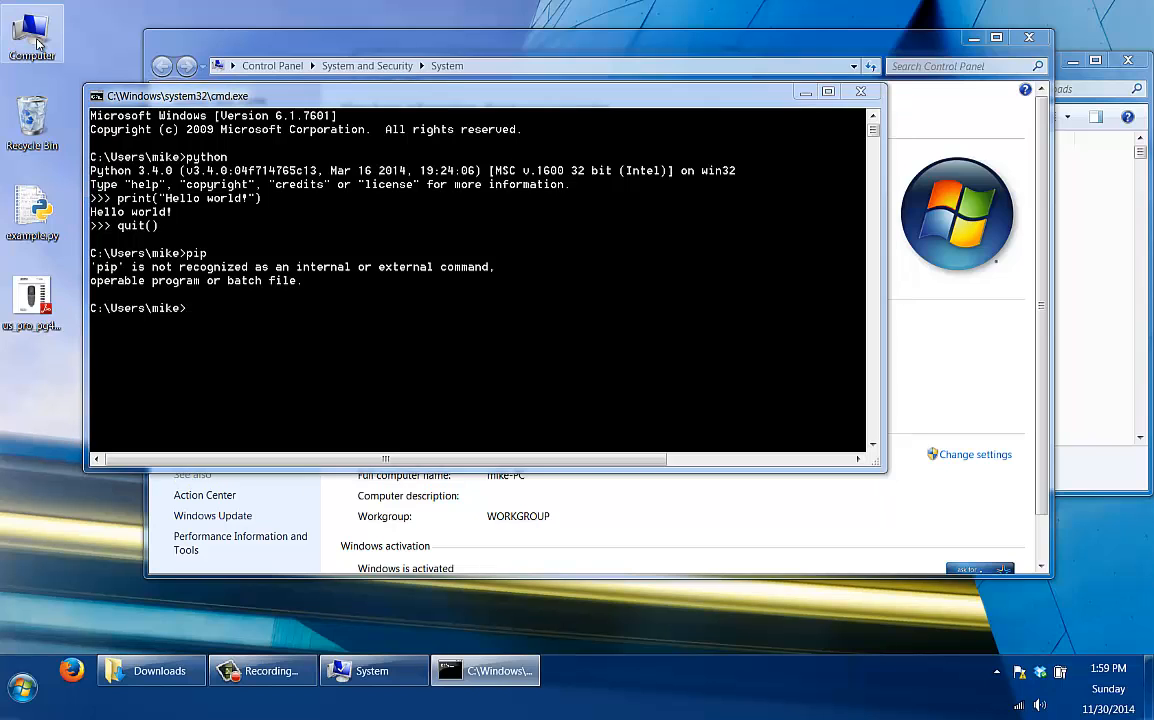
{"action": "left_click", "coordinate": [76, 196]}
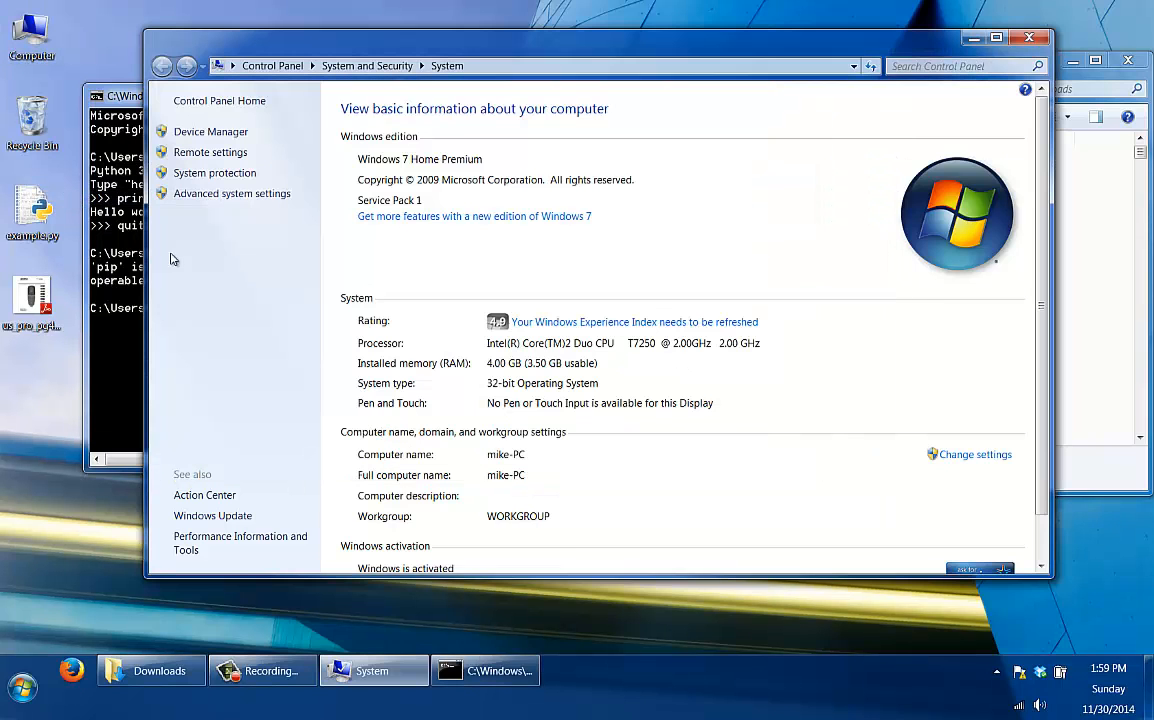
{"action": "left_click", "coordinate": [201, 196]}
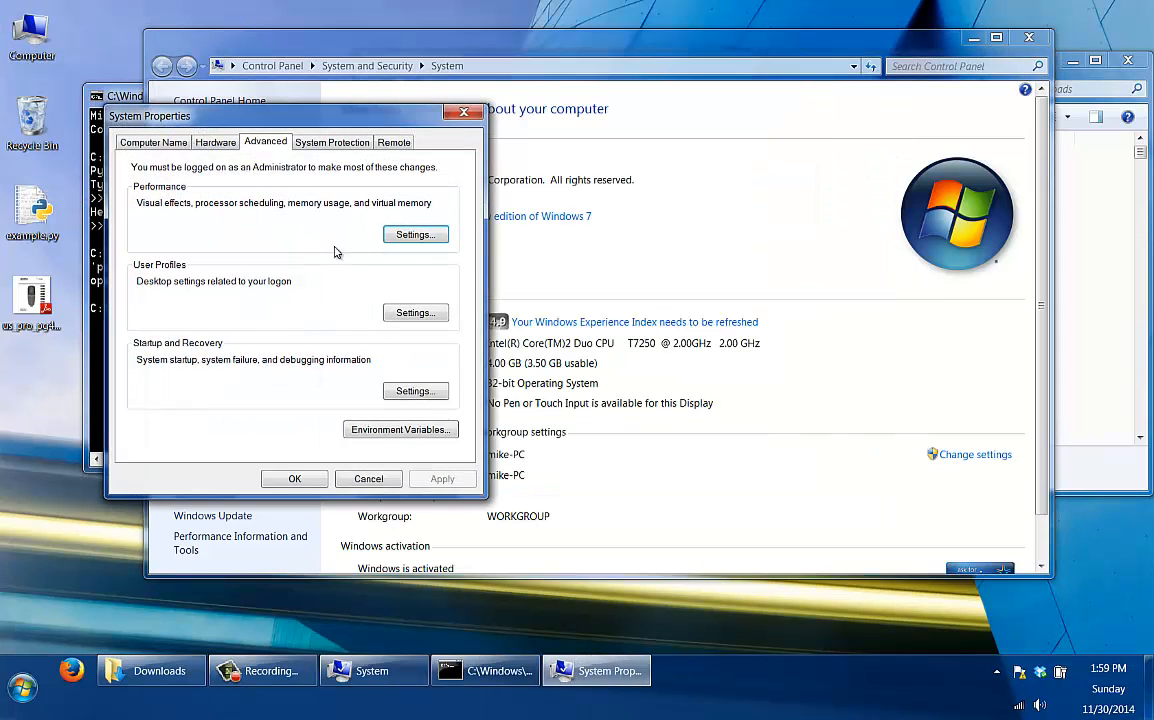
{"action": "left_click", "coordinate": [393, 432]}
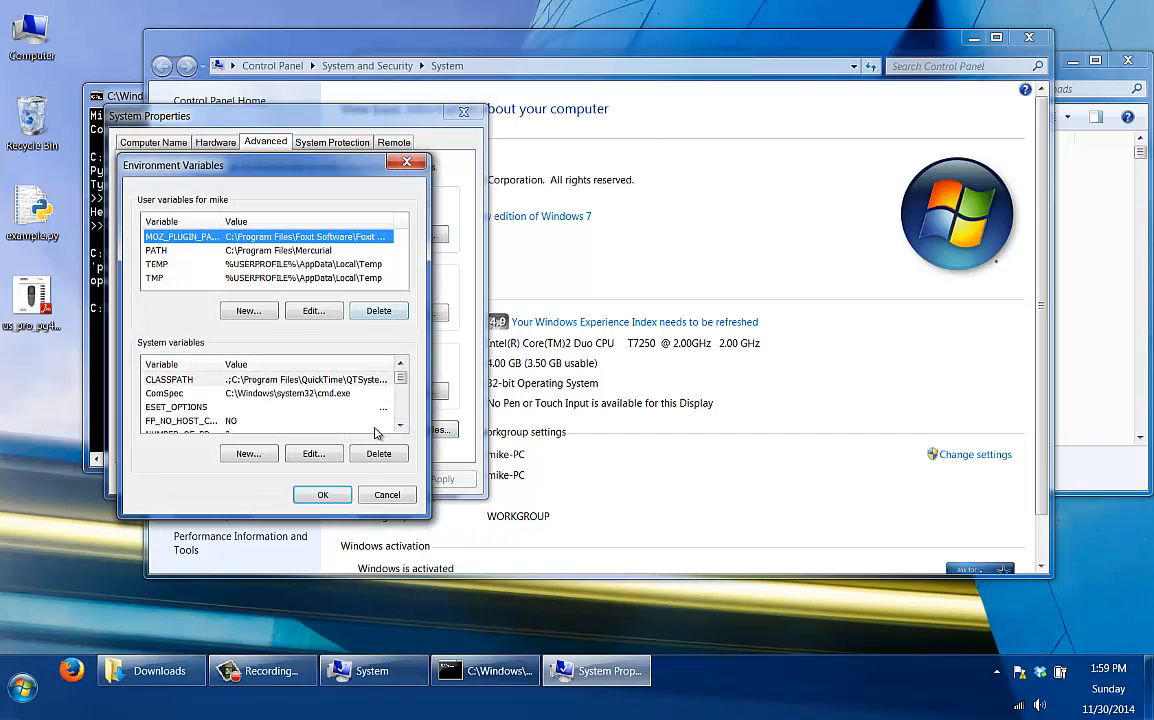
- Replace the pipe character in the system variable Path so its last entry reads C:\Python34\Scripts, and save all the changes
{"action": "left_click", "coordinate": [202, 421]}
{"action": "scroll", "coordinate": [202, 421], "scroll_direction": "down", "scroll_amount": 2}
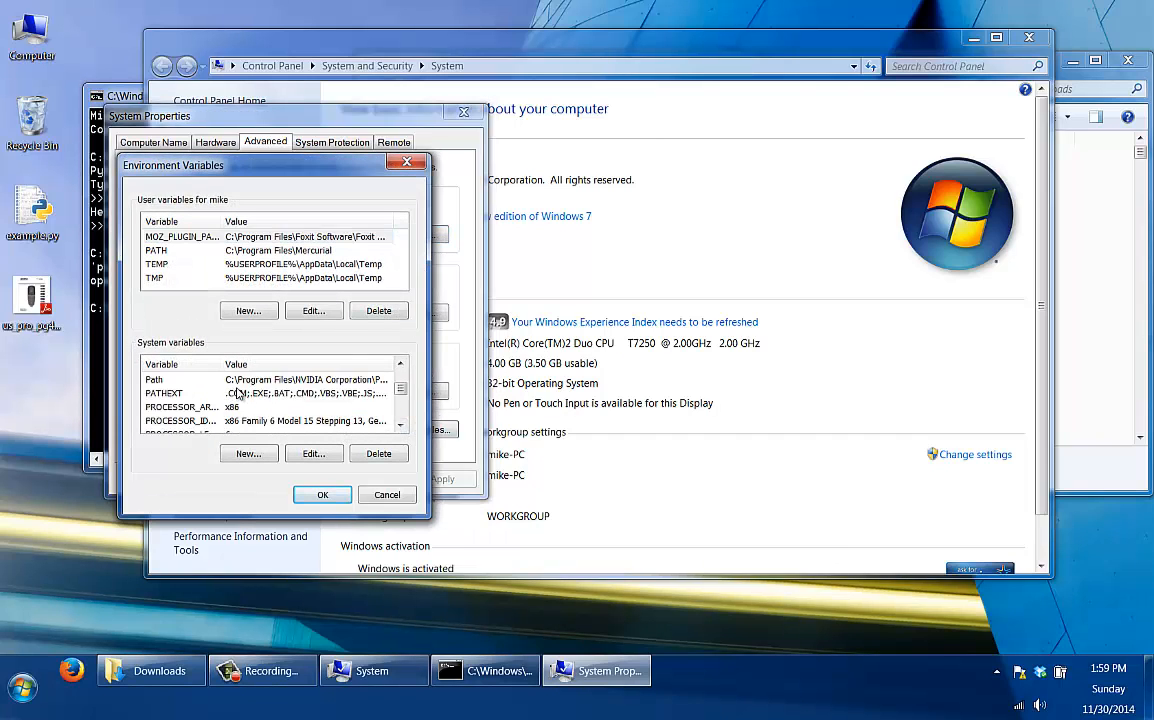
{"action": "double_click", "coordinate": [253, 381]}
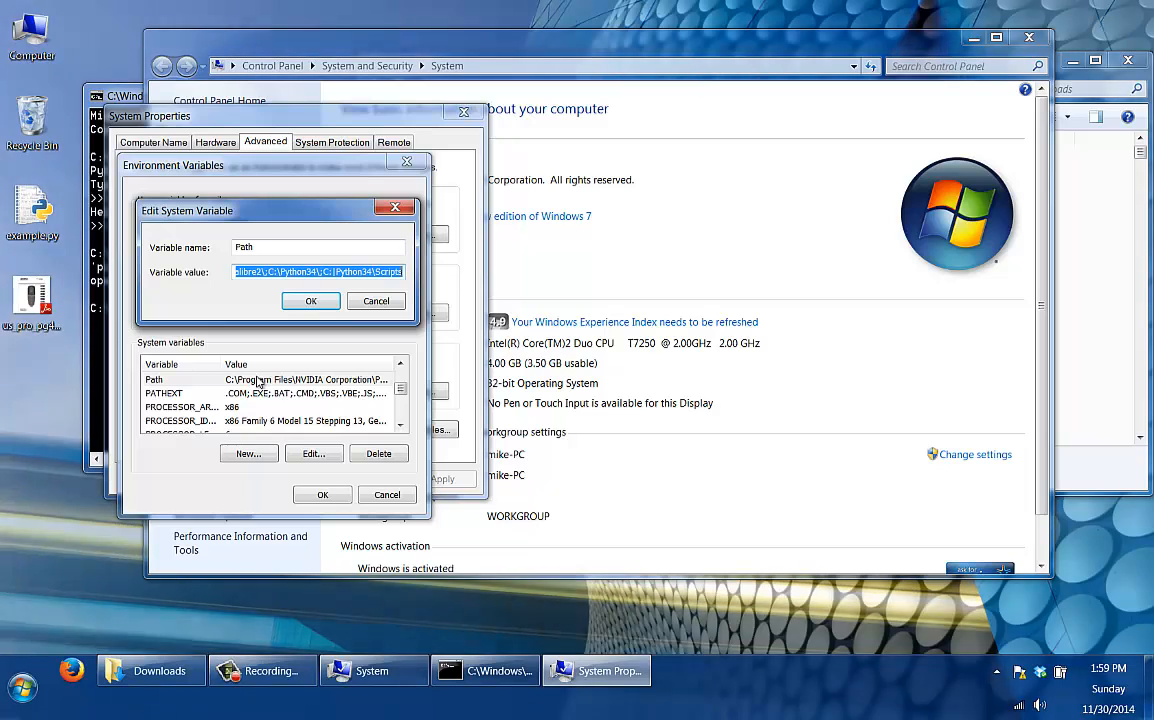
{"action": "key", "text": "End"}
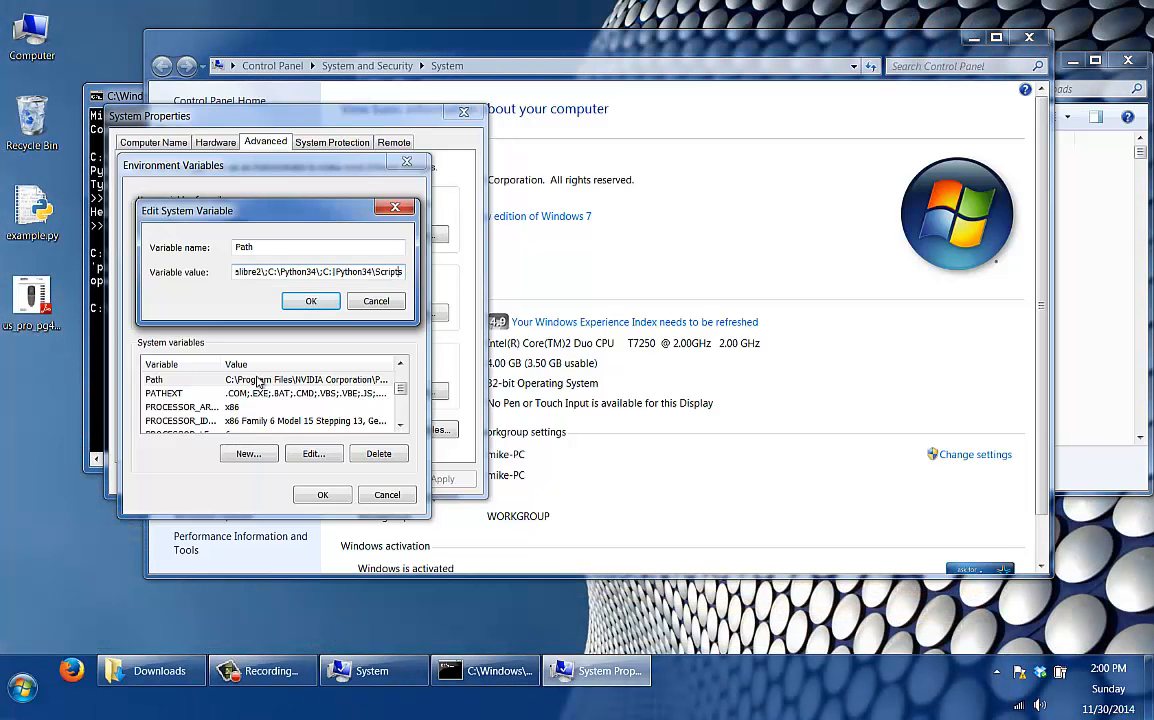
{"action": "key", "text": "Left"}
{"action": "key", "text": "Left"}
{"action": "key", "text": "Right"}
{"action": "key", "text": "Right"}
{"action": "key", "text": "BackSpace"}
{"action": "type", "text": "\\"}
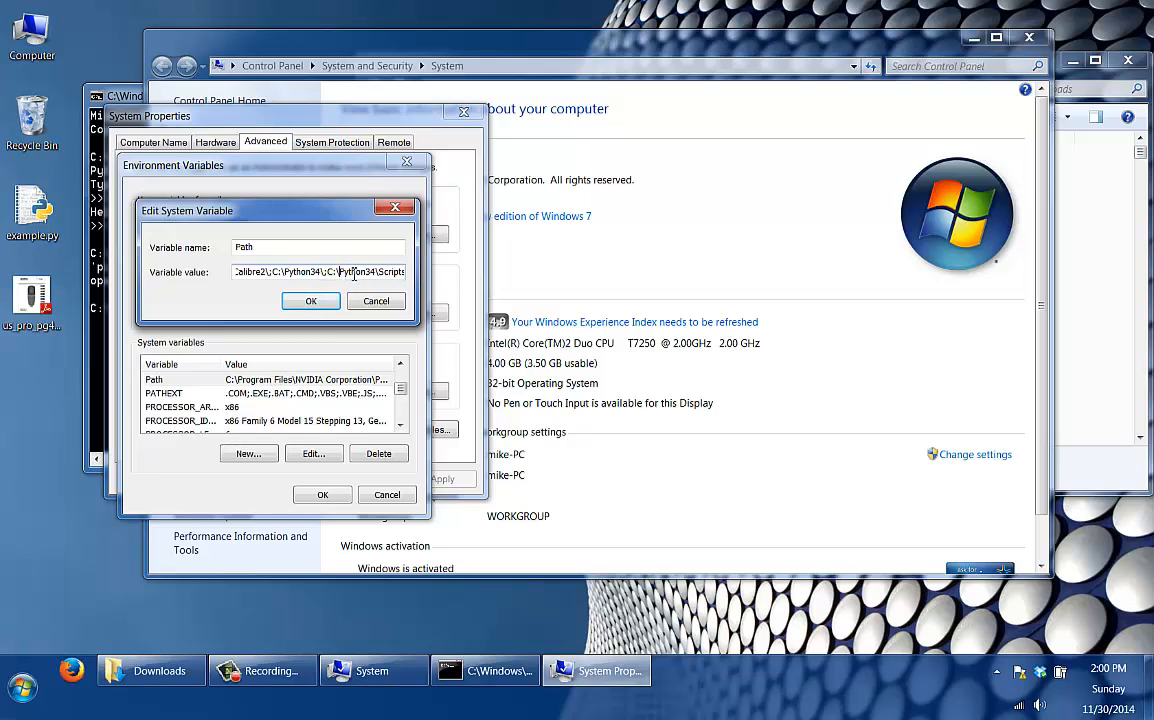
{"action": "left_click", "coordinate": [308, 301]}
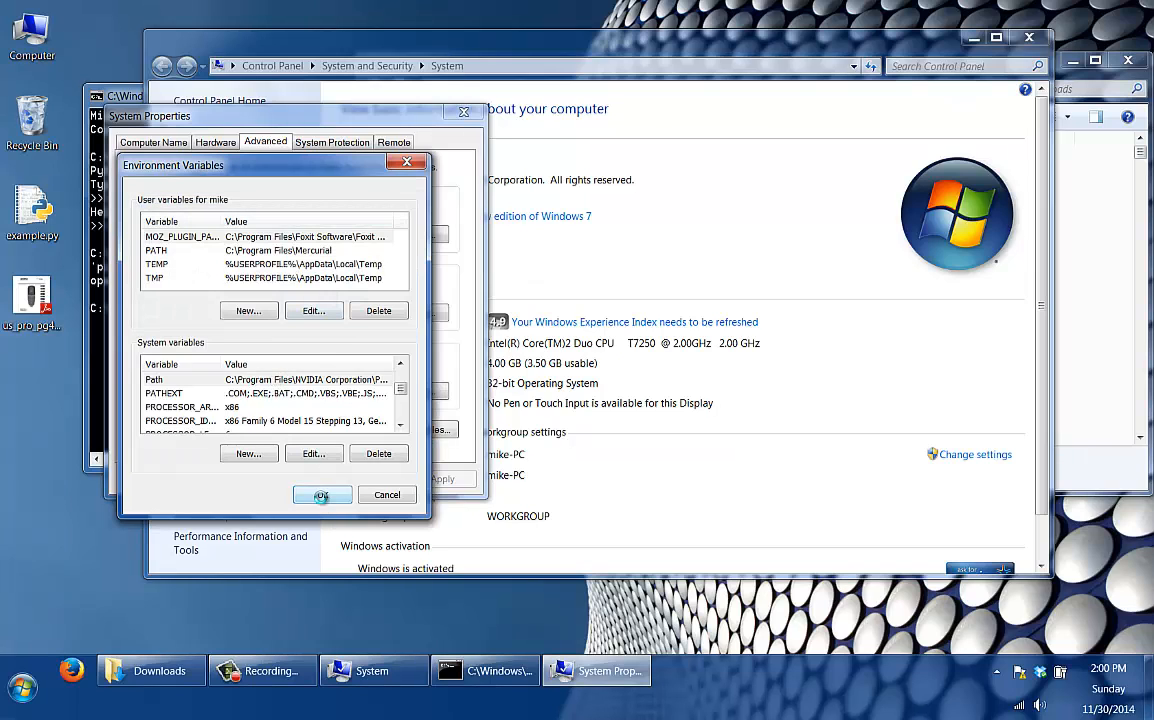
{"action": "left_click", "coordinate": [320, 493]}
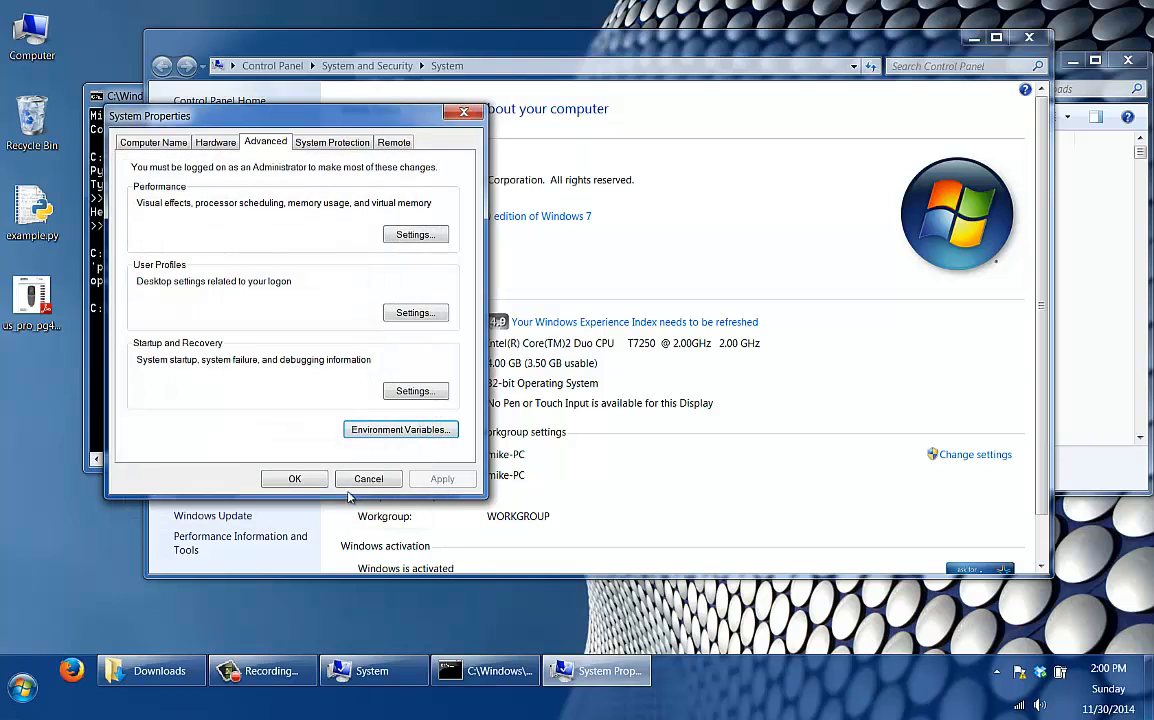
{"action": "left_click", "coordinate": [296, 479]}
- Close the old Command Prompt window and start a fresh one with cmd
{"action": "double_click", "coordinate": [96, 96]}
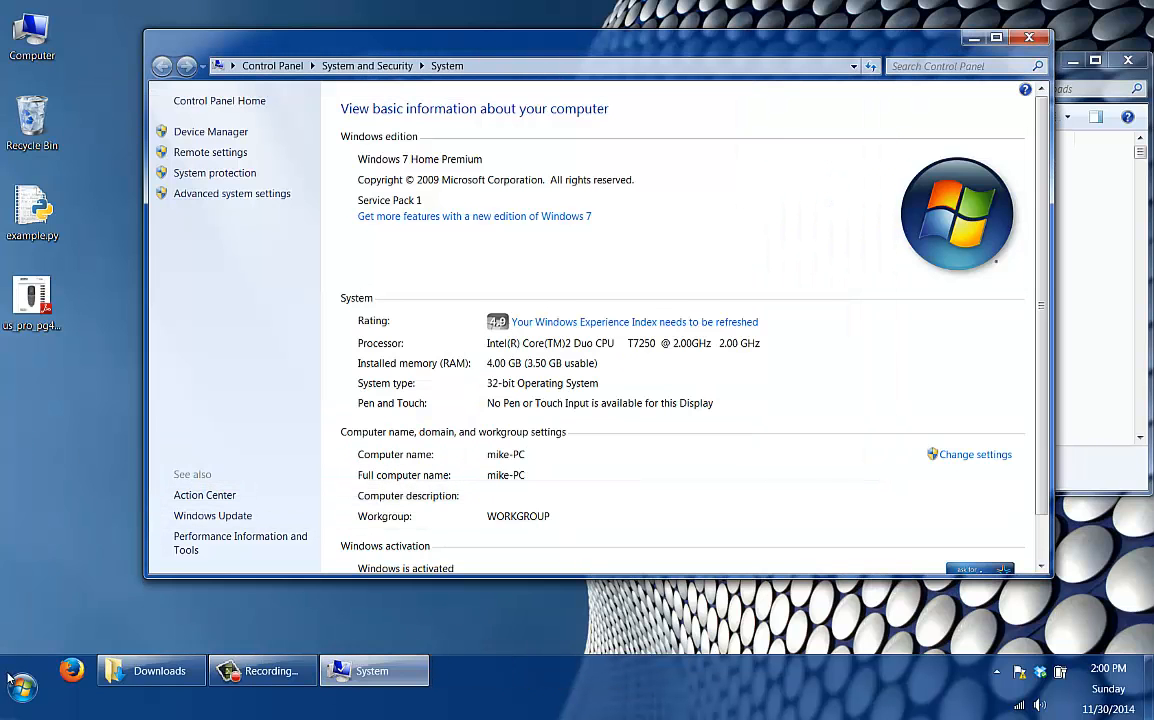
{"action": "left_click", "coordinate": [22, 688]}
{"action": "type", "text": "cmd"}
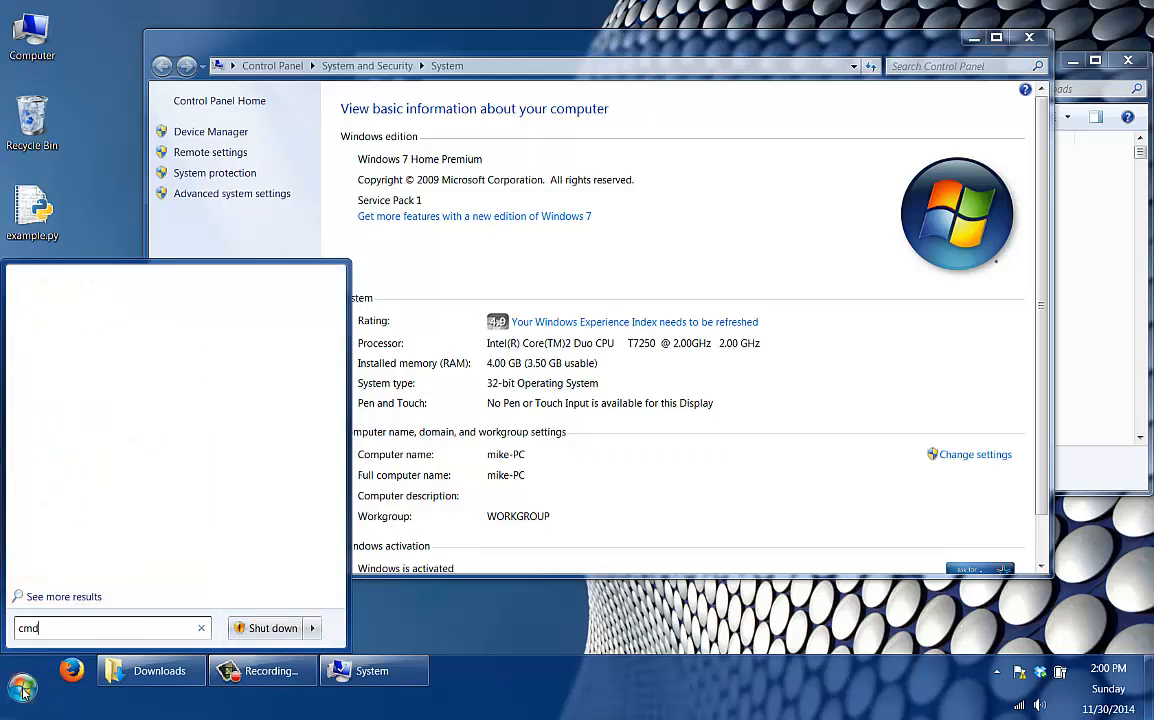
{"action": "key", "text": "Return"}
- Run pip and review the commands and general options in its help output
{"action": "type", "text": "pip"}
{"action": "key", "text": "Return"}
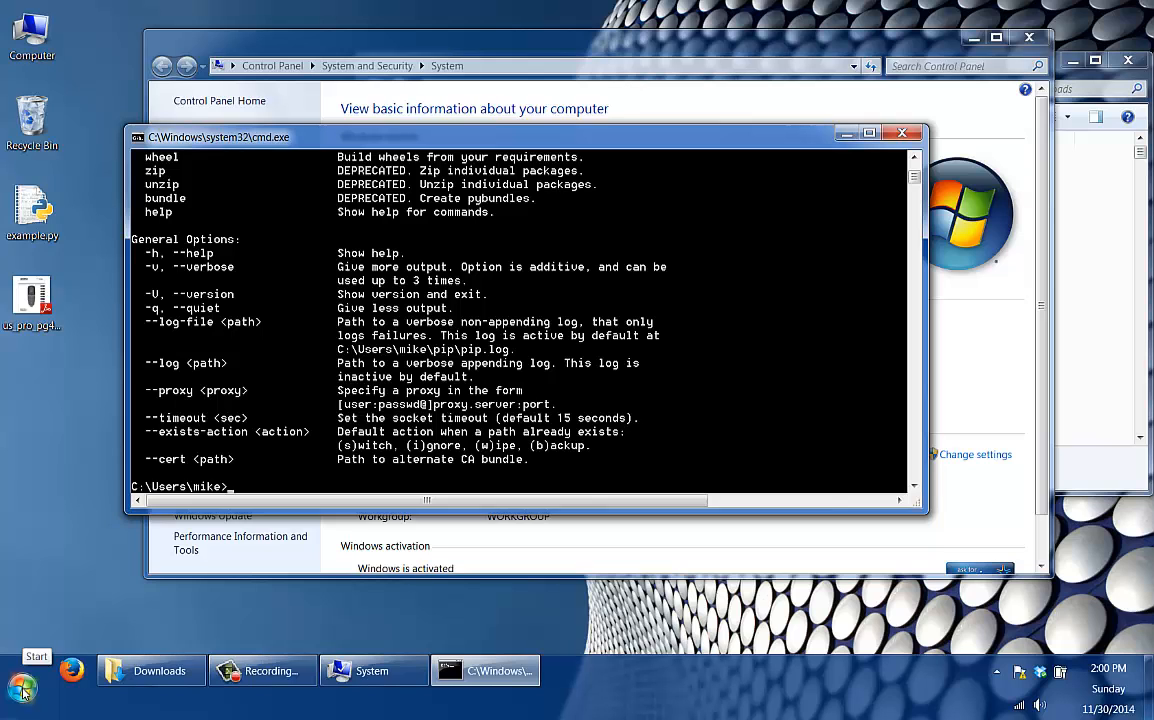
{"action": "scroll", "coordinate": [267, 294], "scroll_direction": "up", "scroll_amount": 1}
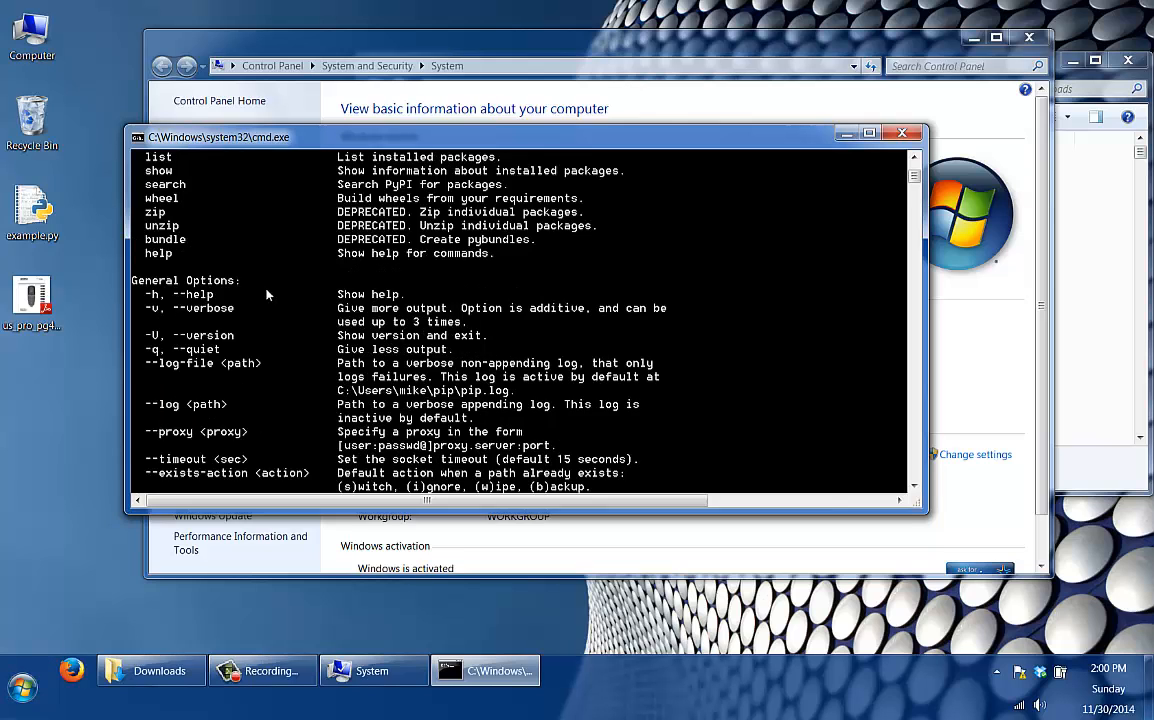
{"action": "scroll", "coordinate": [267, 294], "scroll_direction": "up", "scroll_amount": 4}
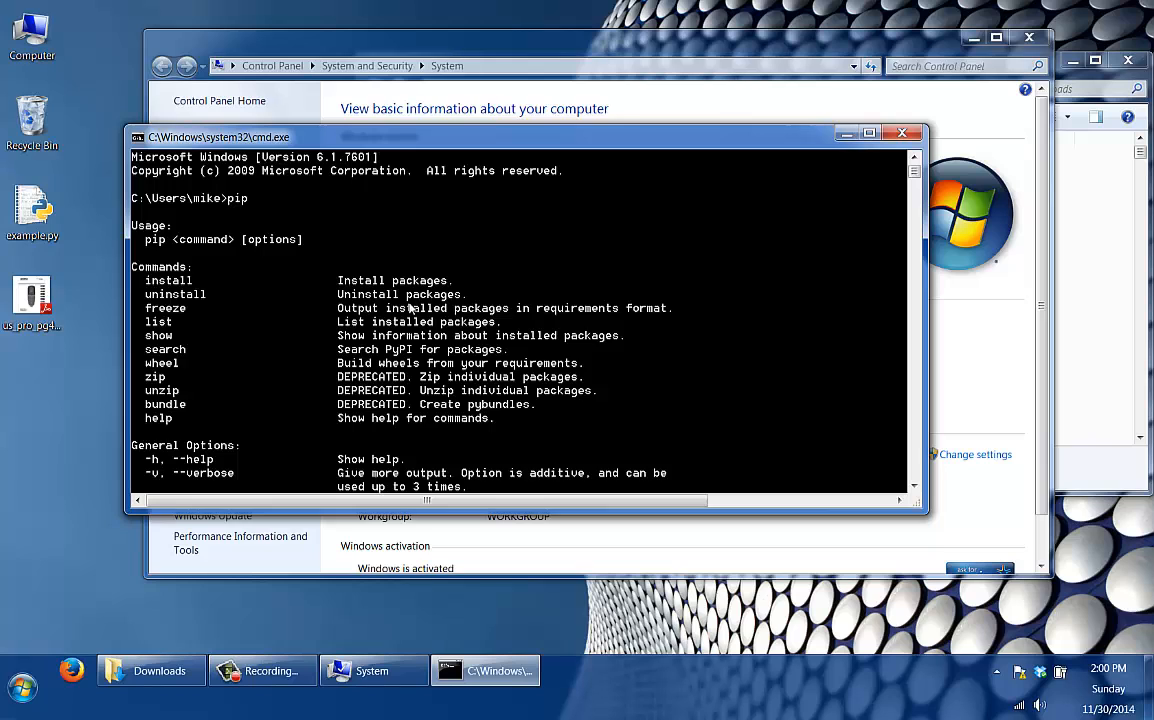
{"action": "scroll", "coordinate": [400, 300], "scroll_direction": "down", "scroll_amount": 8}
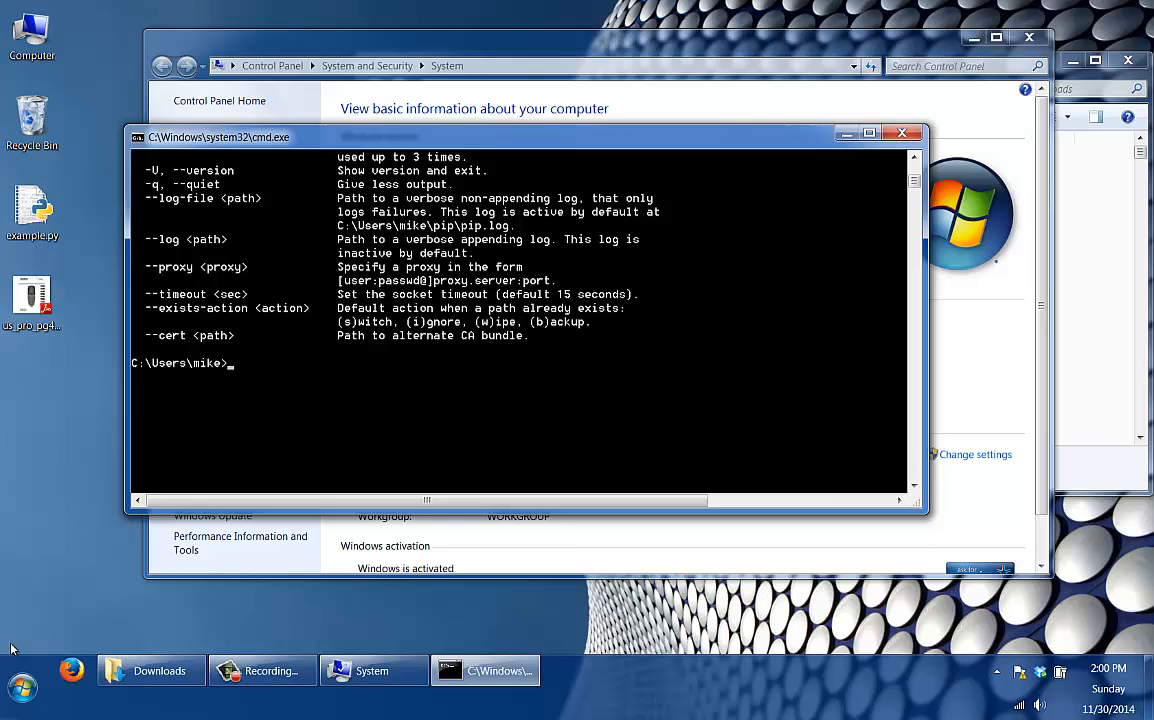
- Switch to Google Chrome and search the web for pywin32
{"action": "left_click", "coordinate": [21, 684]}
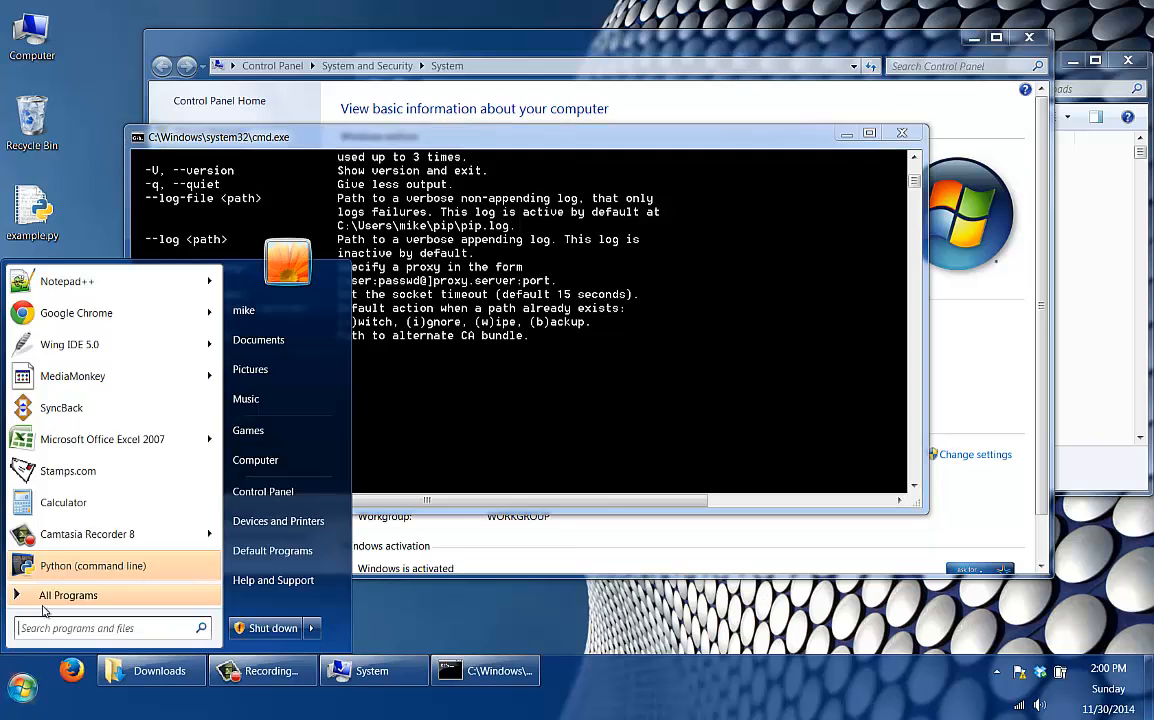
{"action": "left_click", "coordinate": [64, 314]}
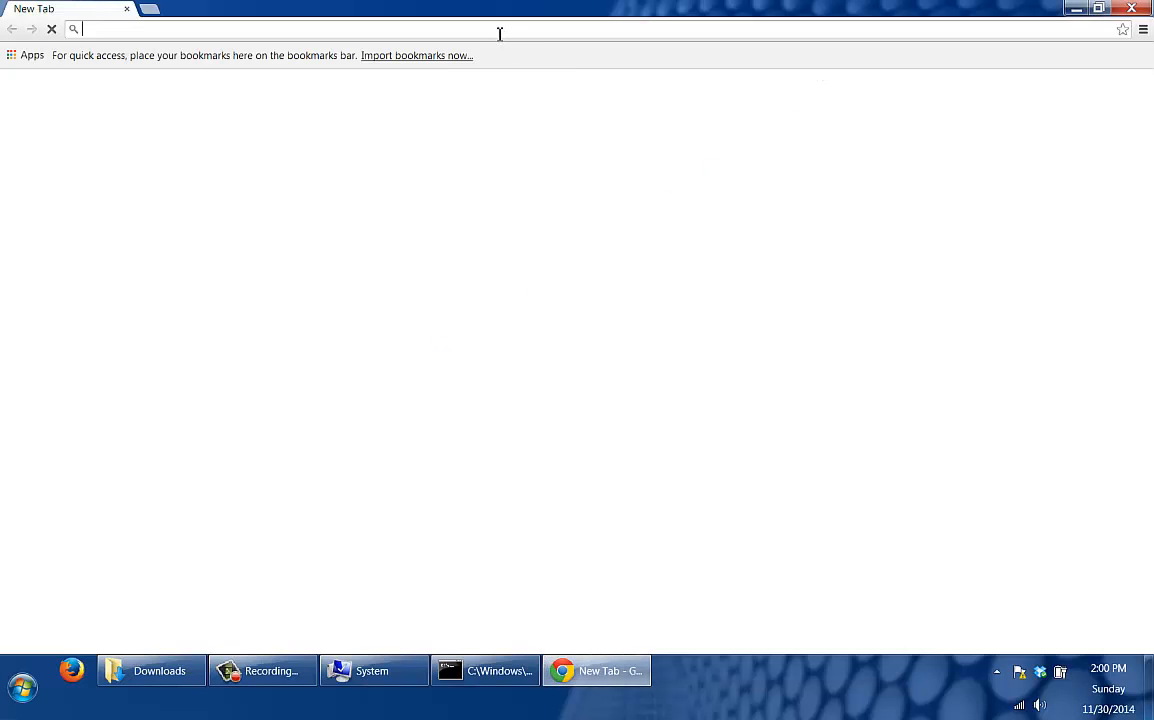
{"action": "type", "text": "pywin32"}
{"action": "key", "text": "Return"}
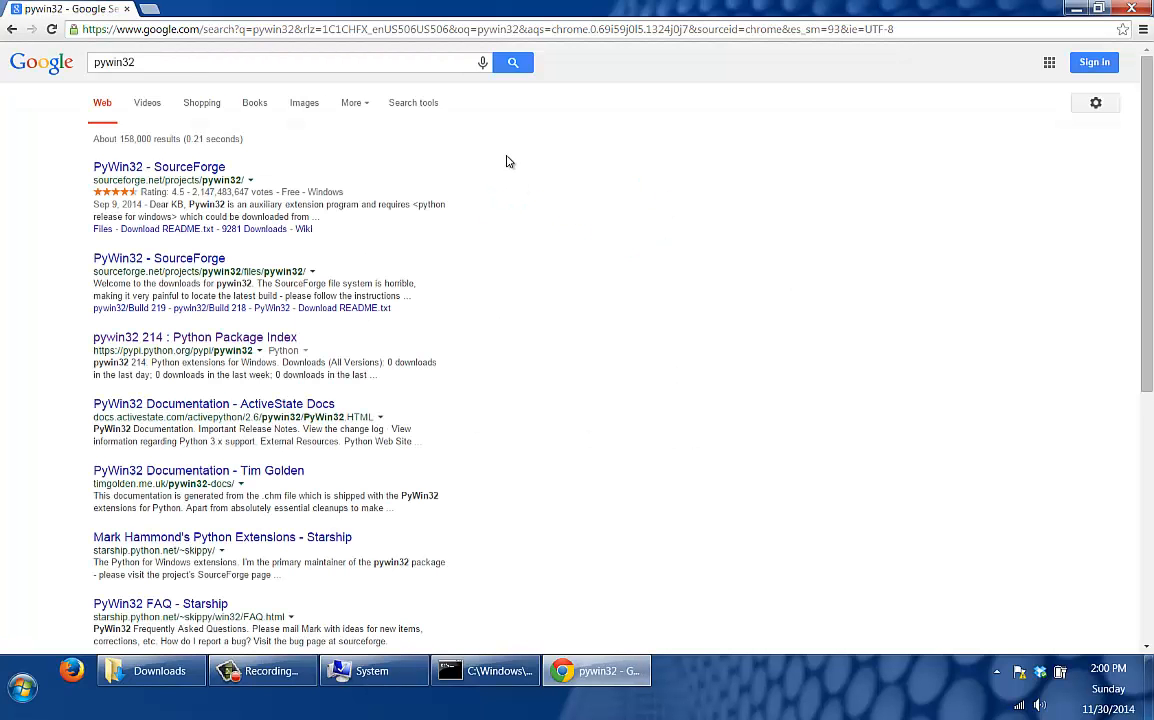
- Open the PyWin32 files on SourceForge and review the installers in the pywin32 Build 219 folder
{"action": "left_click", "coordinate": [153, 168]}
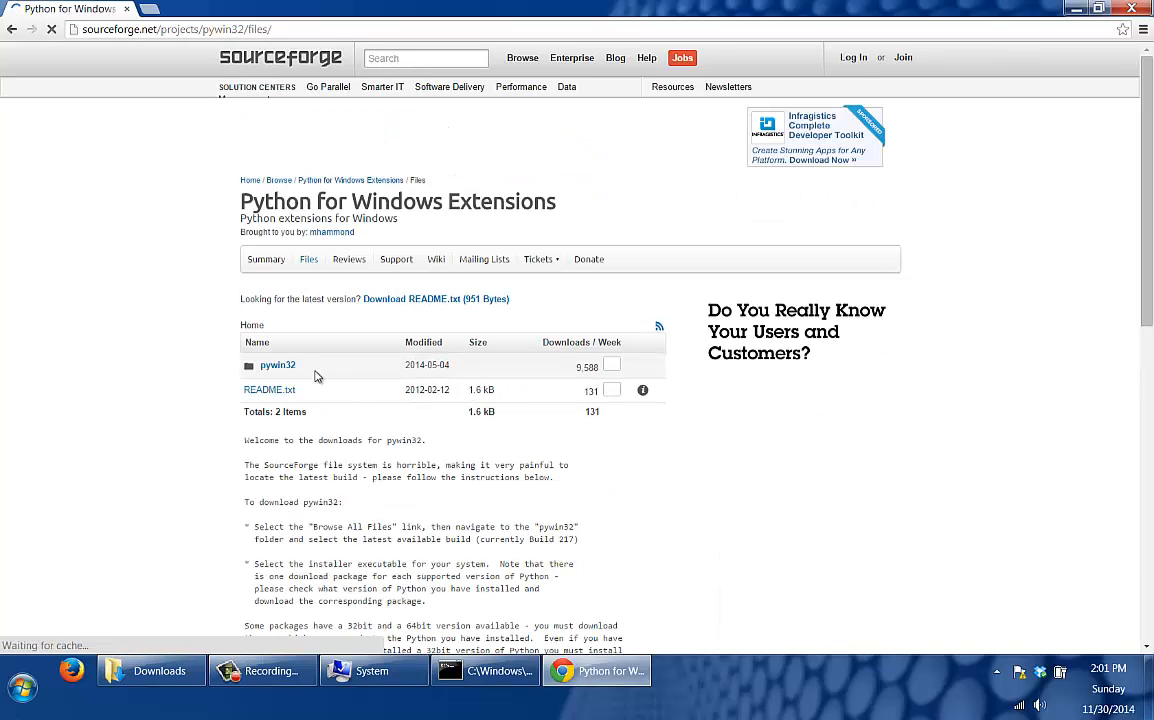
{"action": "left_click", "coordinate": [280, 368]}
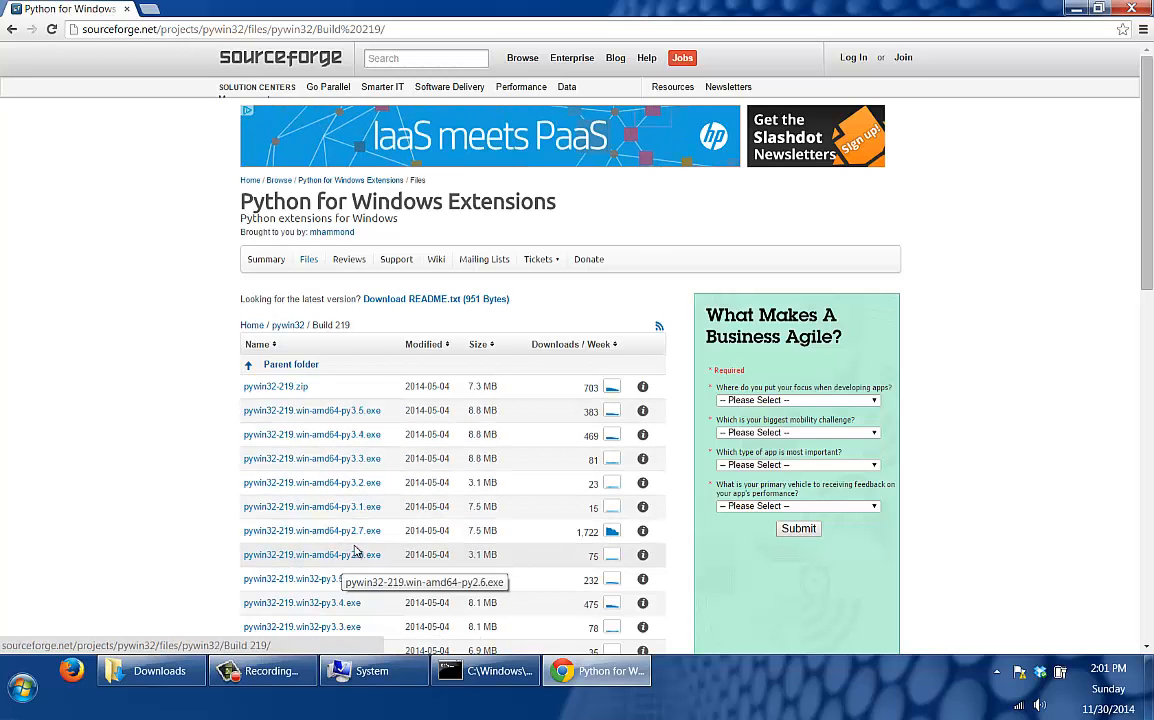
{"action": "scroll", "coordinate": [360, 543], "scroll_direction": "down", "scroll_amount": 1}
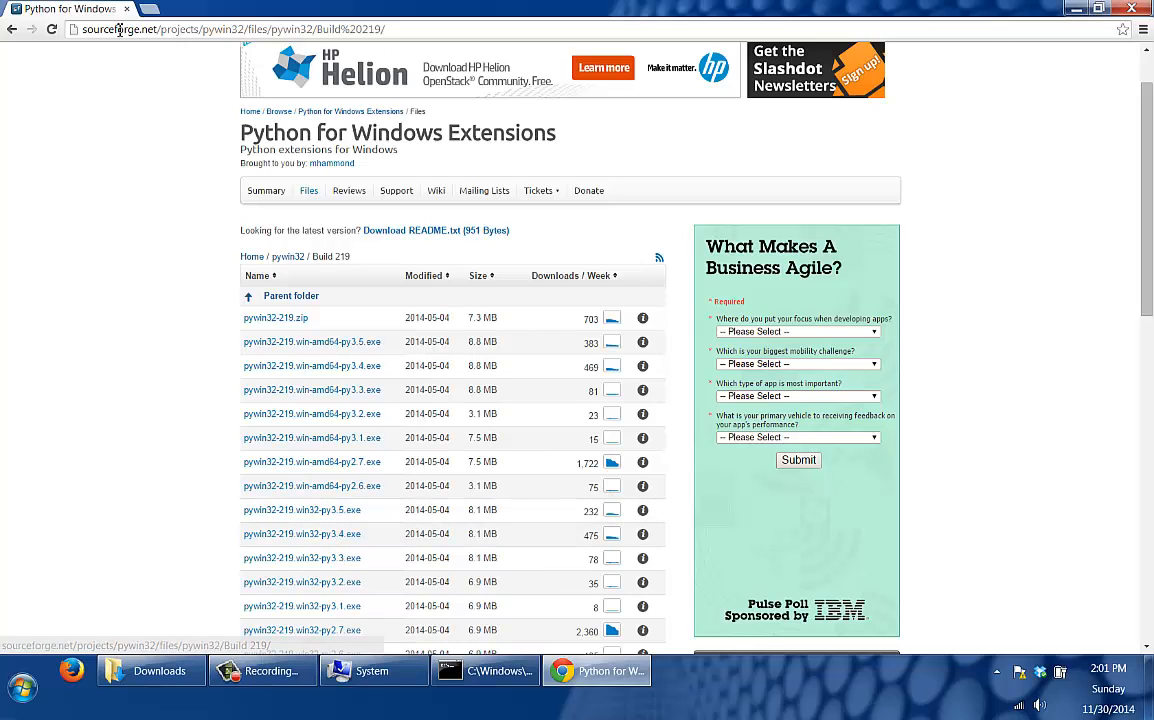
- Search for "tim golden python" in a new browser tab and open the Tim Golden's Python Stuff page
{"action": "left_click", "coordinate": [148, 8]}
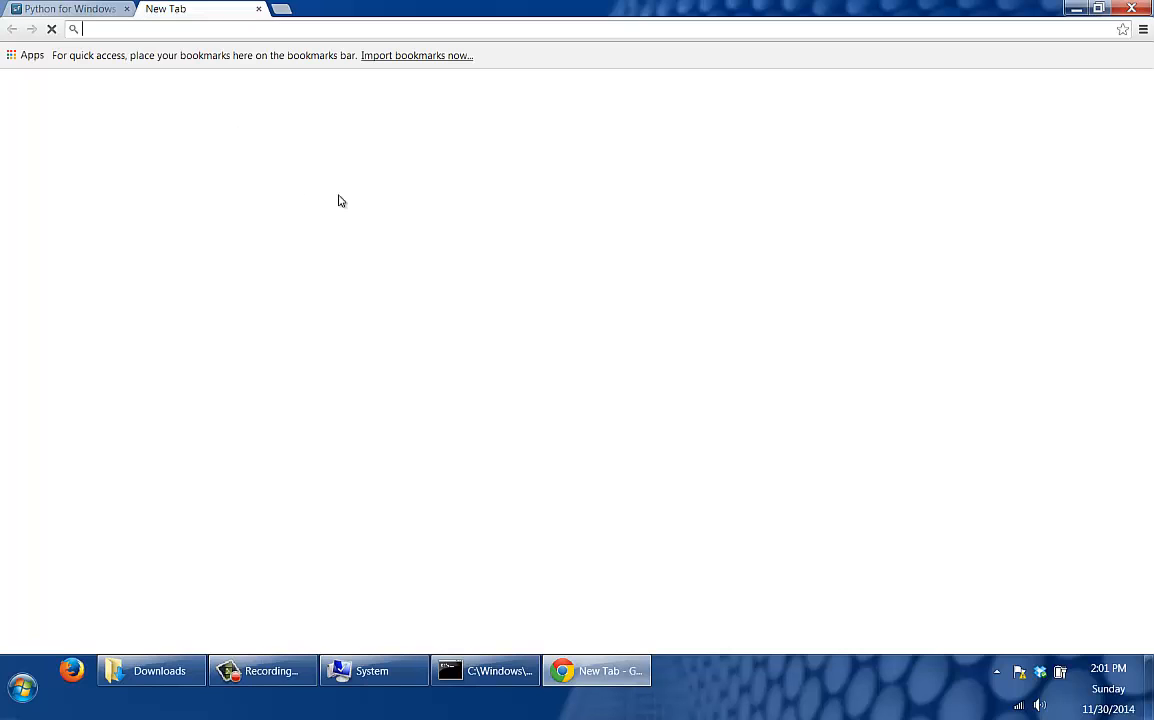
{"action": "type", "text": "tim"}
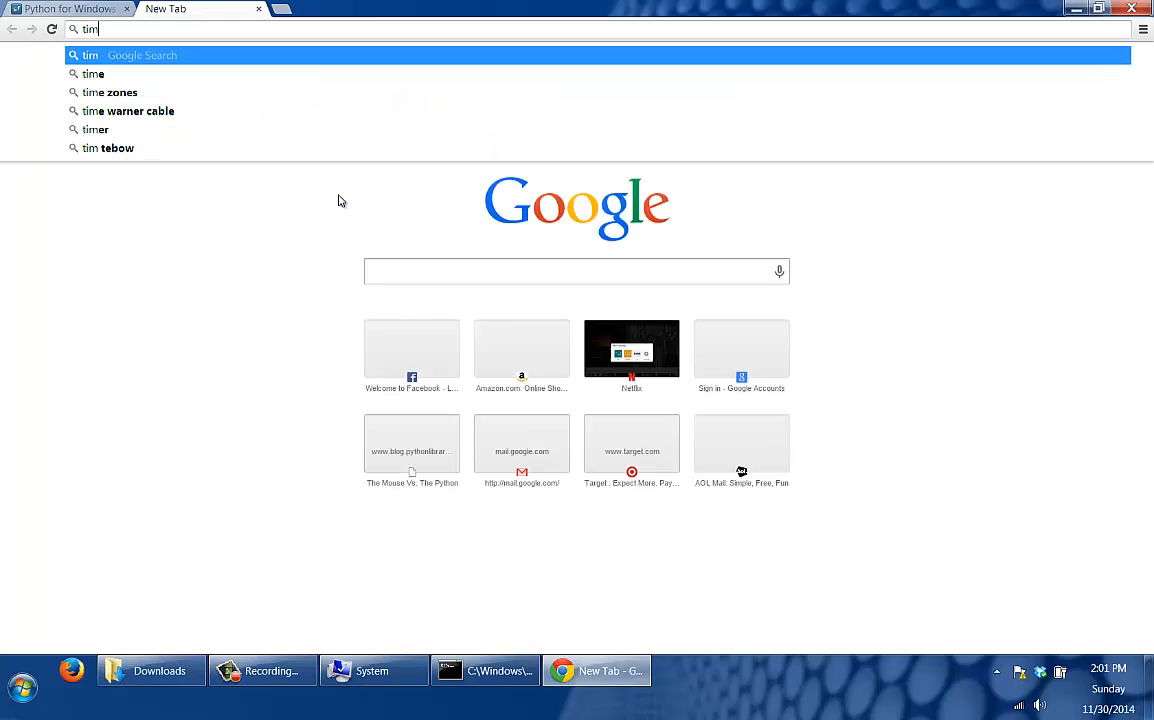
{"action": "type", "text": " golden"}
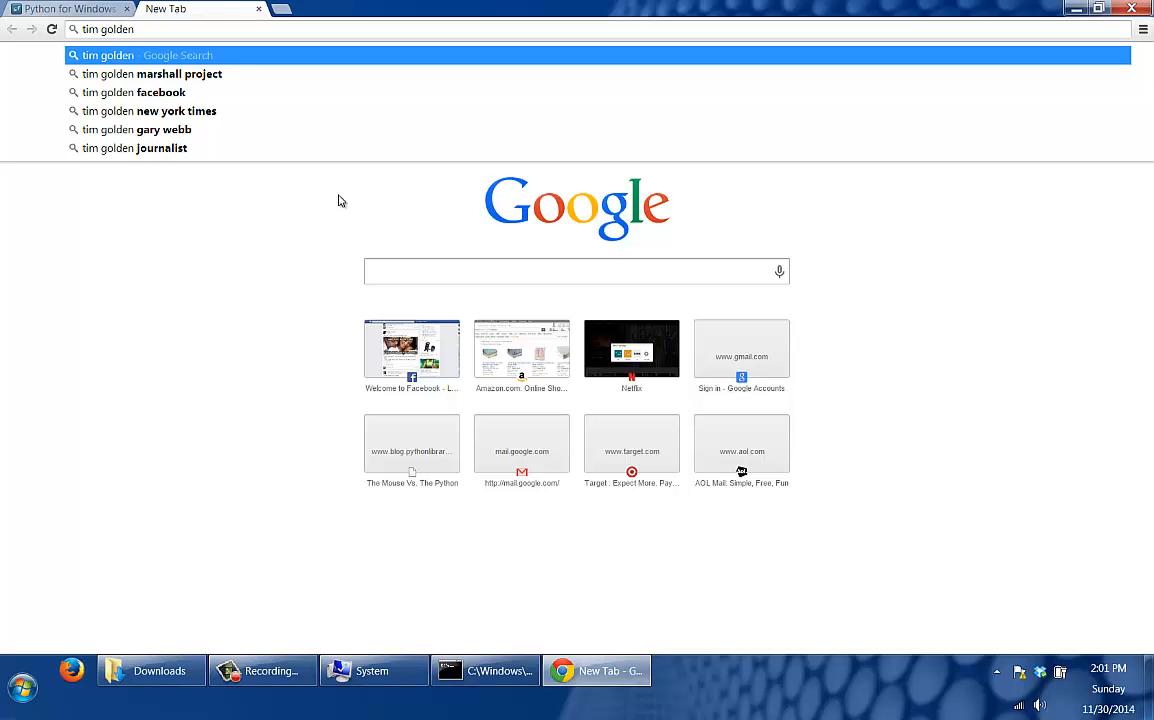
{"action": "type", "text": " python"}
{"action": "key", "text": "Return"}
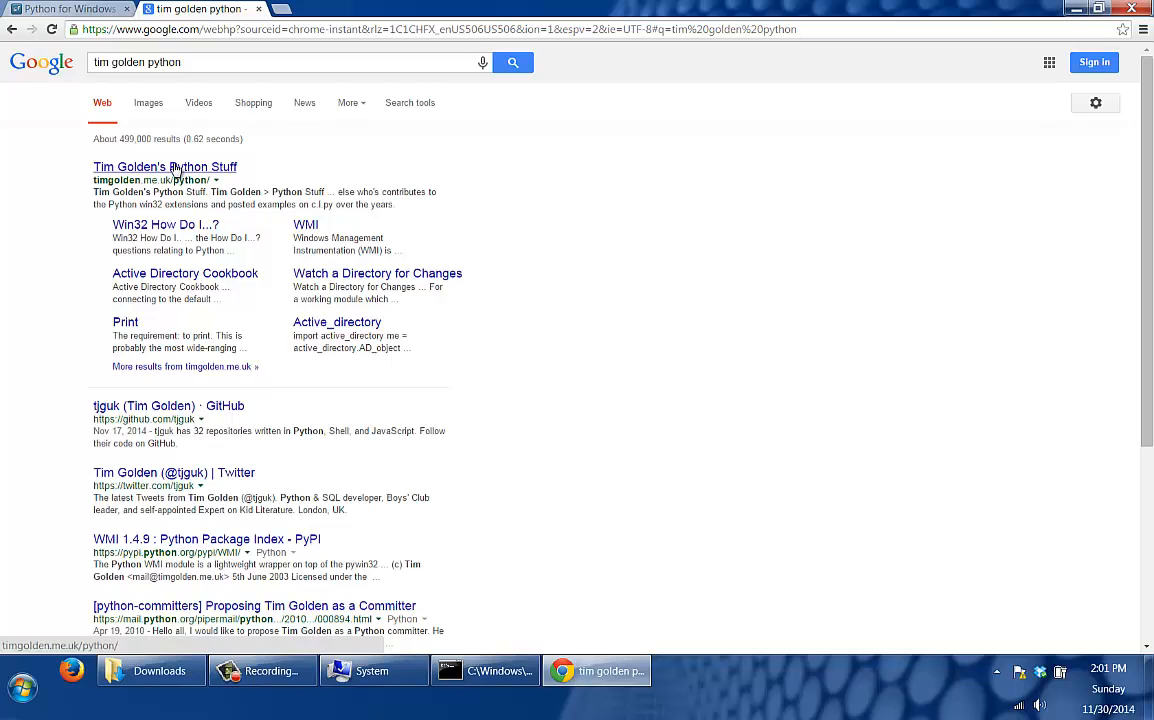
{"action": "left_click", "coordinate": [174, 169]}
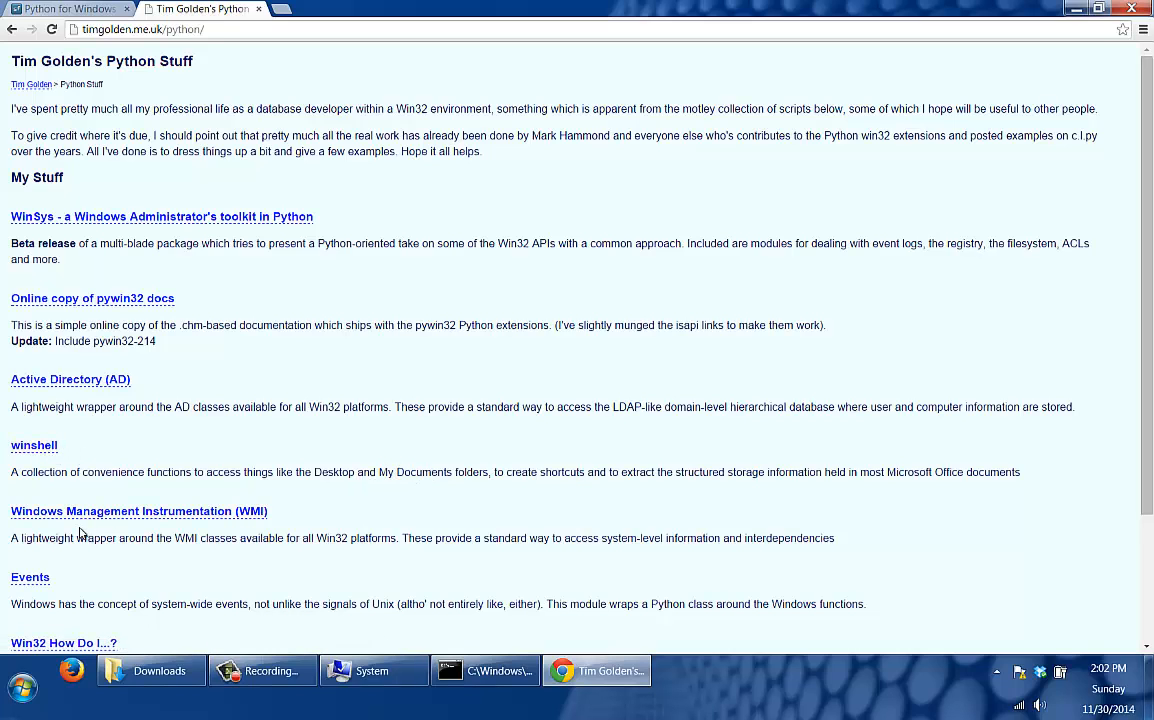
- Look through the page's Windows modules and third-party links, and dismiss the Windows color scheme prompt
{"action": "scroll", "coordinate": [80, 533], "scroll_direction": "down", "scroll_amount": 1}
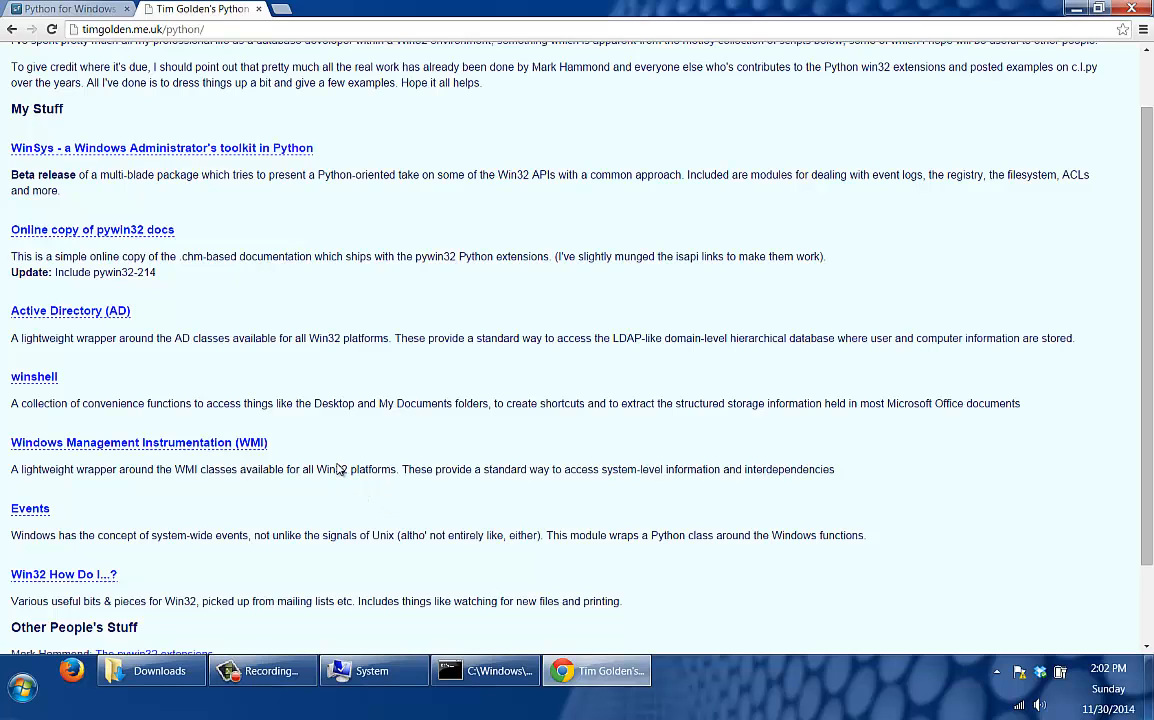
{"action": "scroll", "coordinate": [340, 469], "scroll_direction": "down", "scroll_amount": 1}
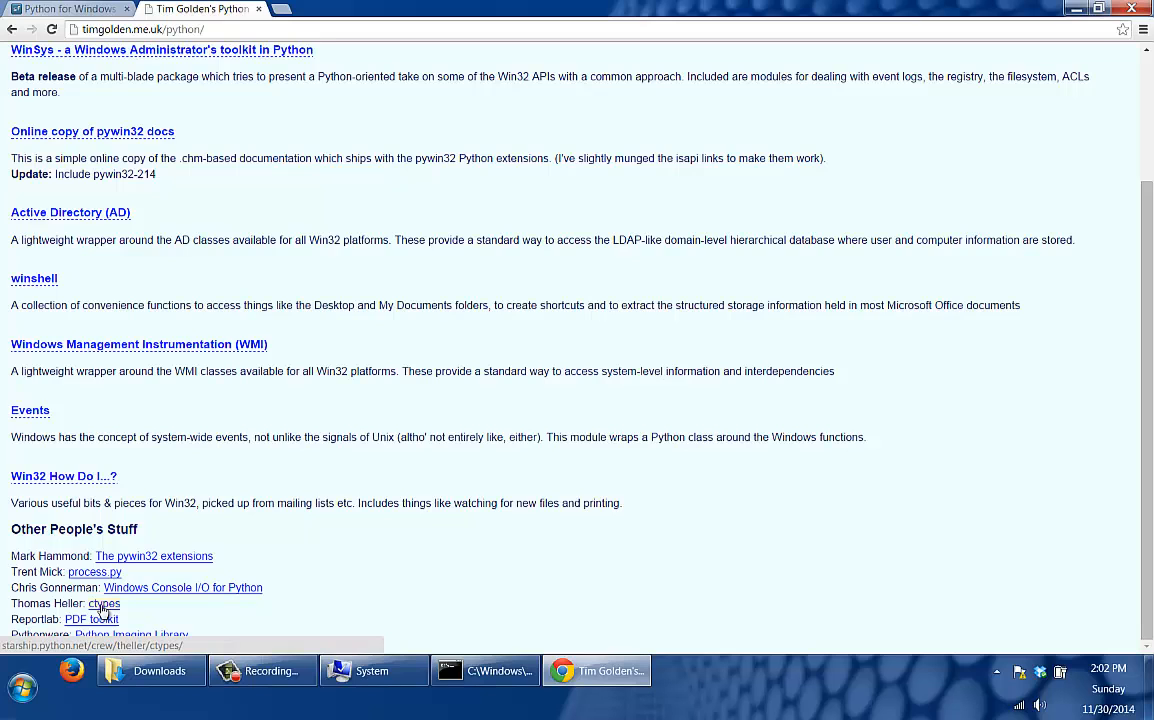
{"action": "scroll", "coordinate": [490, 538], "scroll_direction": "up", "scroll_amount": 3}
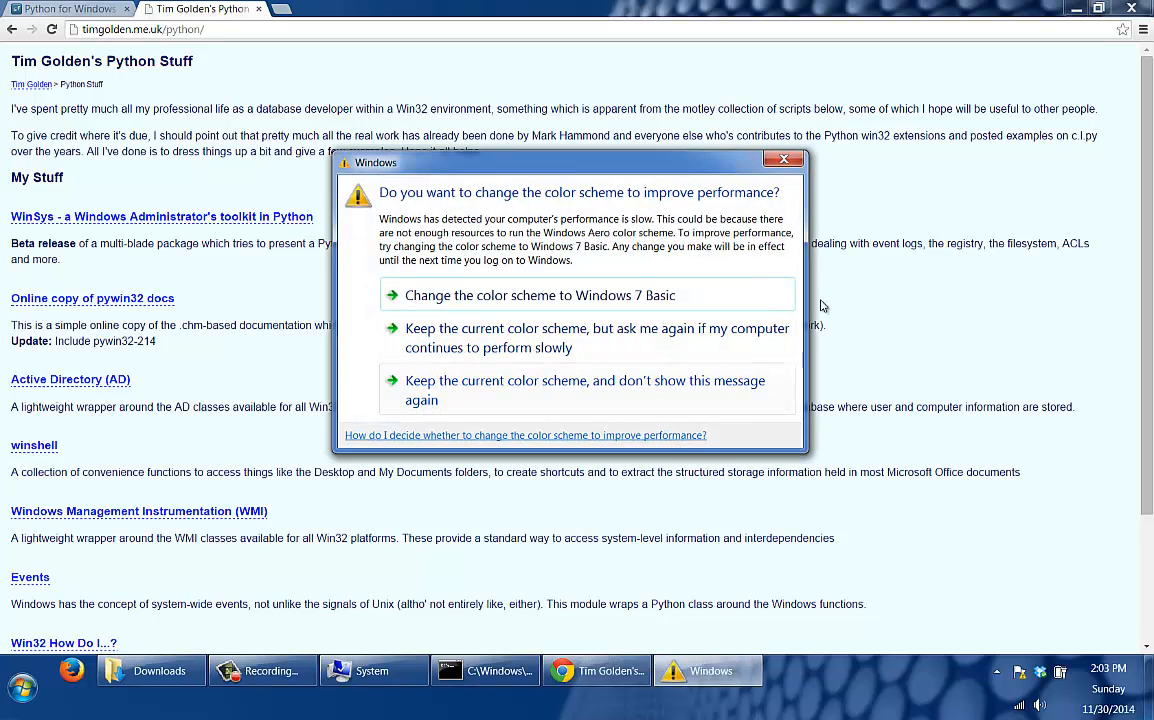
{"action": "left_click", "coordinate": [784, 162]}
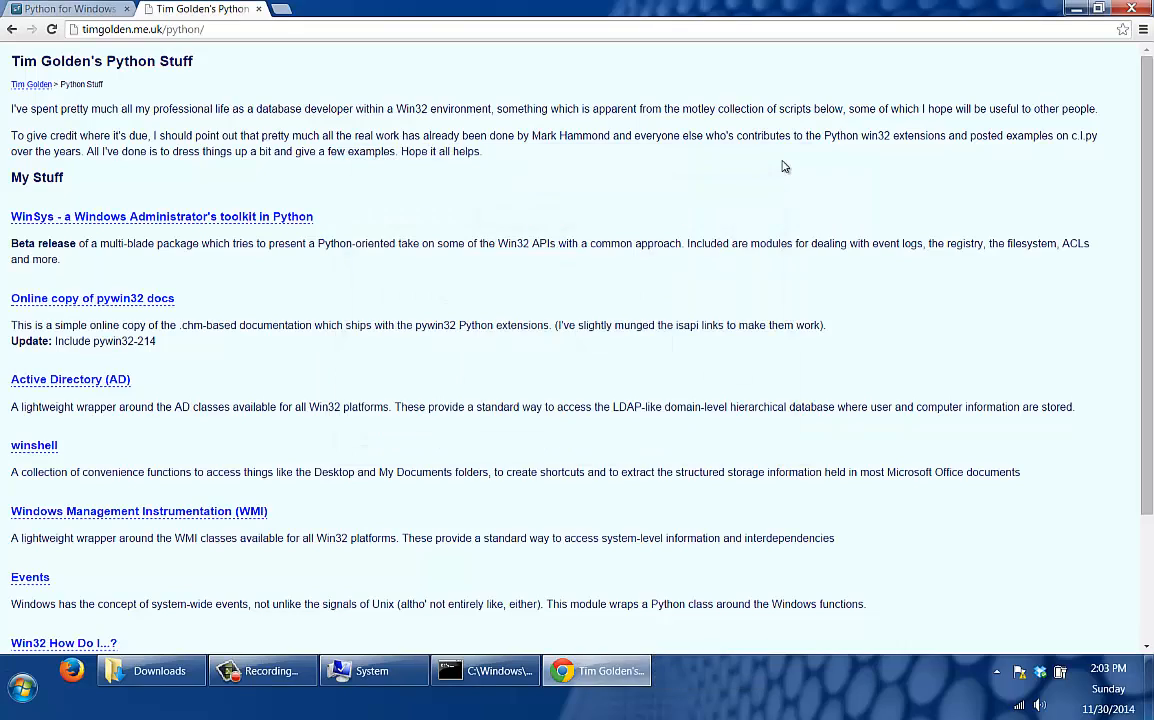